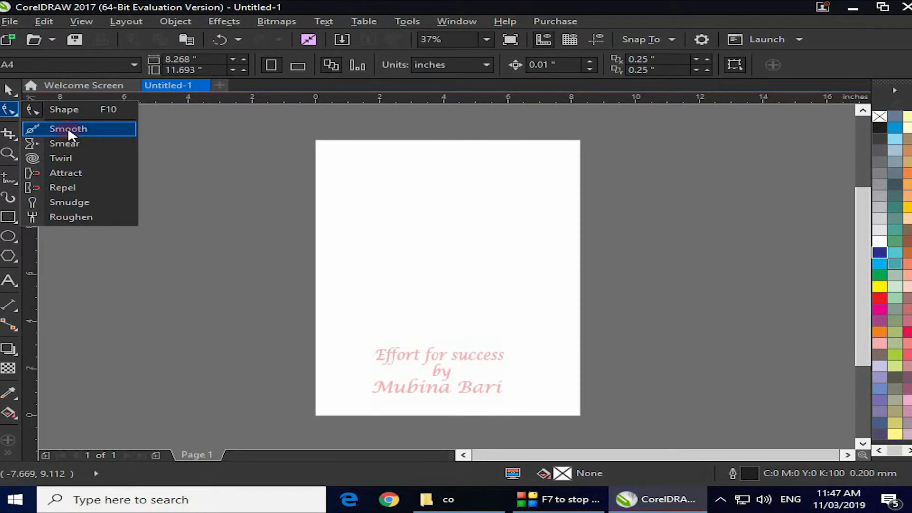
- Draw a rectangle about 4.75 by 3.56 inches on the lower part of the page and fill it with cyan
key("F6")
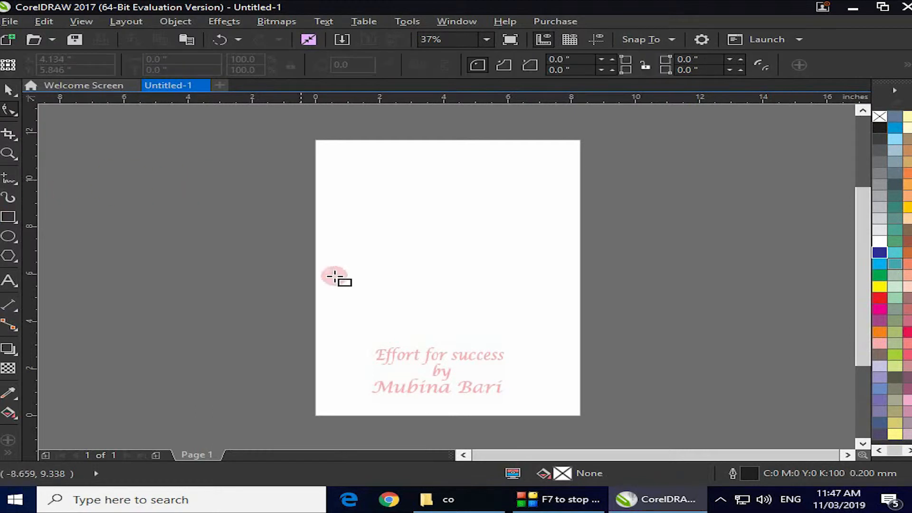
mouse_move(358, 289)
left_mouse_down()
mouse_move(386, 325)
mouse_move(509, 374)
left_mouse_up()
left_click(880, 264)
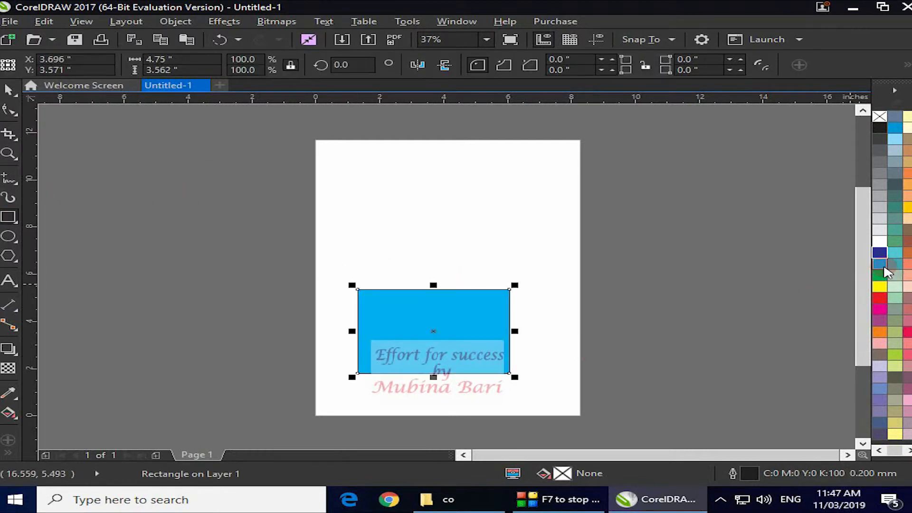
- Round the upper-left corner of the cyan rectangle with the Smooth tool
left_click(13, 114)
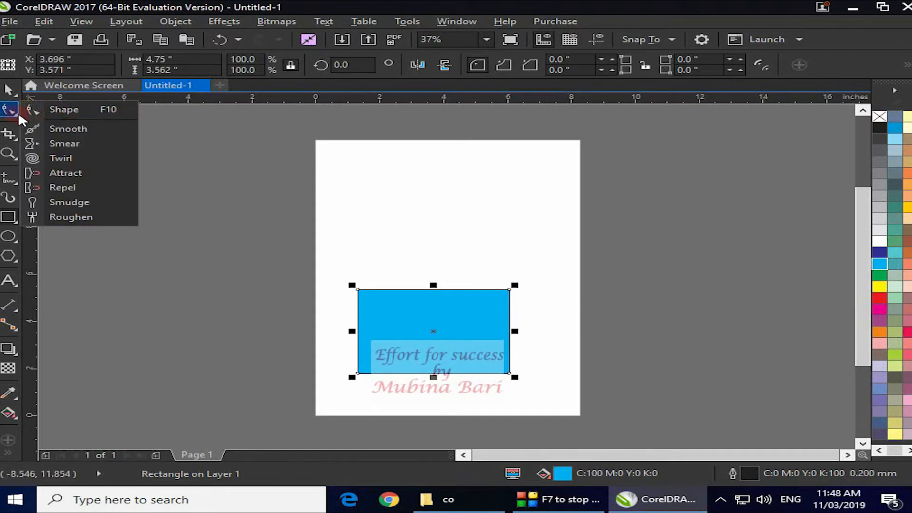
left_click(65, 129)
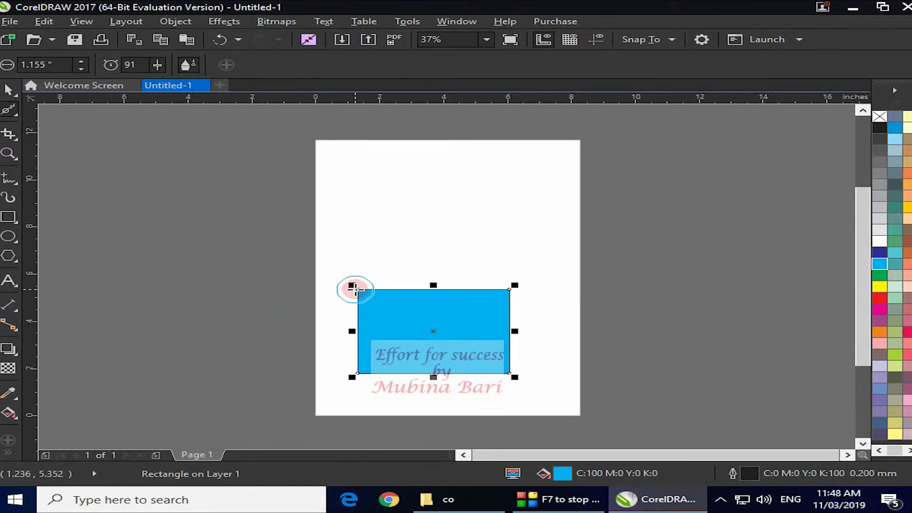
mouse_move(354, 289)
left_mouse_down()
mouse_move(395, 288)
mouse_move(355, 315)
mouse_move(366, 288)
mouse_move(424, 300)
mouse_move(357, 287)
mouse_move(373, 311)
mouse_move(516, 308)
left_mouse_up()
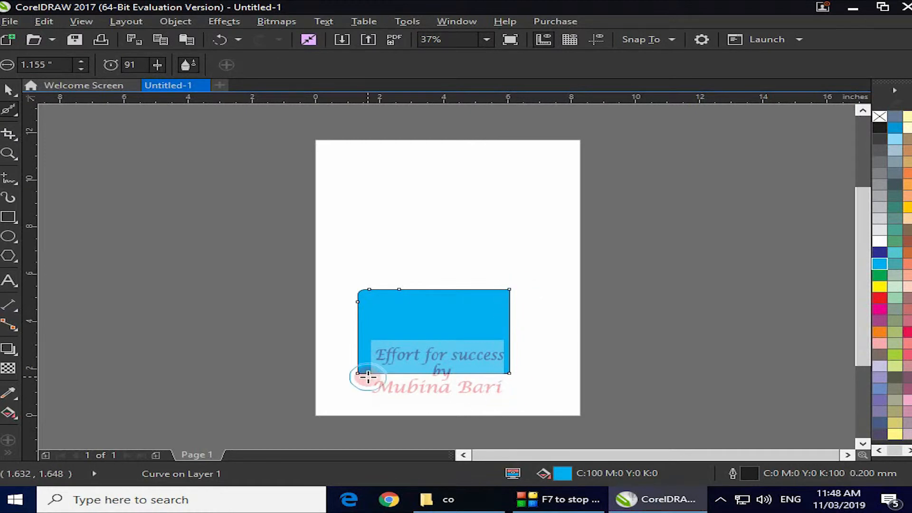
- Enlarge the Smooth brush nib to 1.665 inches and round the cyan rectangle's upper-right corner with it
left_click(24, 63)
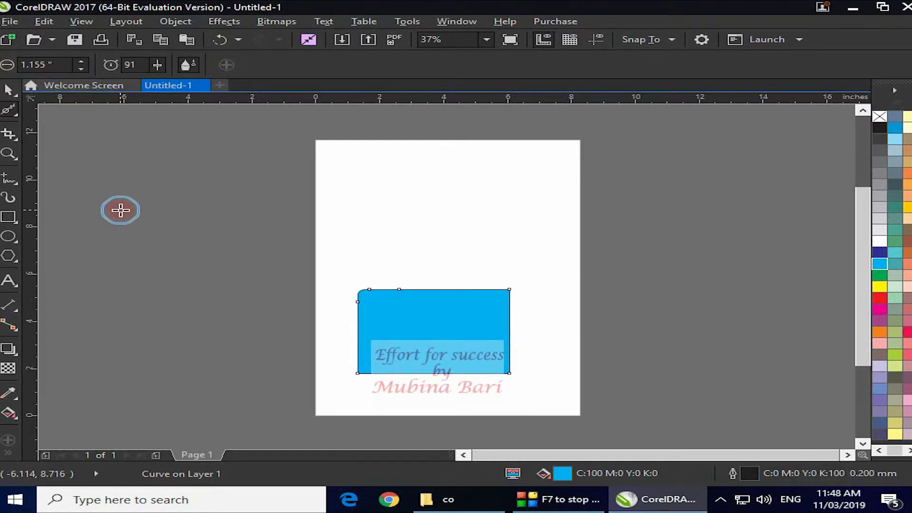
left_click(81, 62)
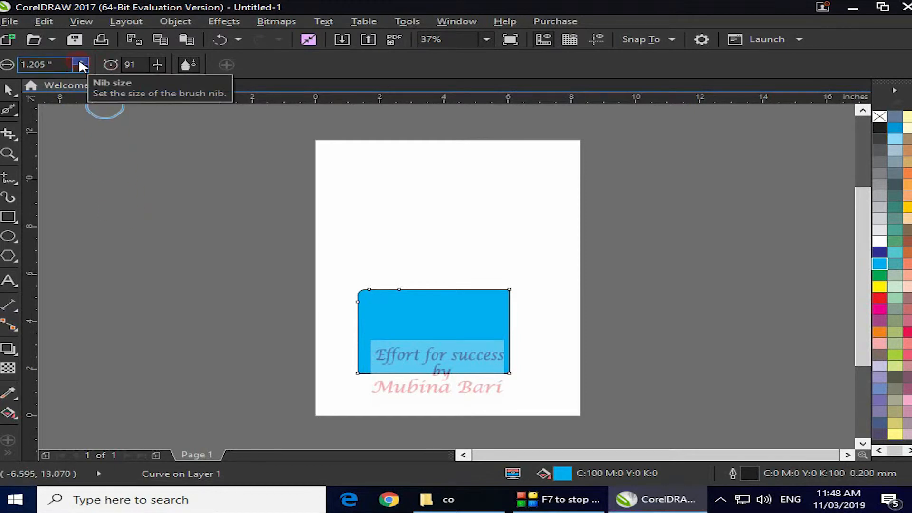
left_click(80, 62)
left_click(81, 62)
left_click(81, 62)
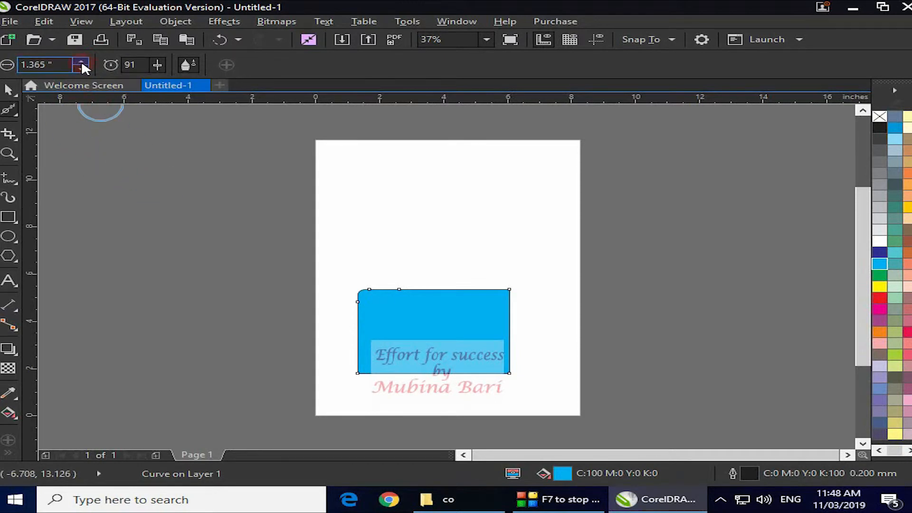
left_click(81, 62)
left_click(81, 63)
left_click(81, 62)
left_click(81, 62)
left_click(80, 62)
left_click(81, 62)
left_click(81, 62)
left_click(81, 63)
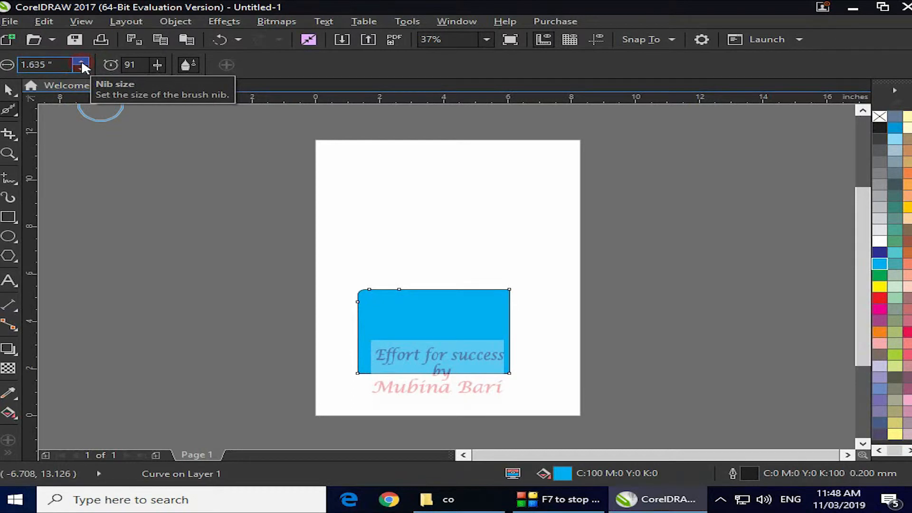
left_click(81, 63)
left_click(81, 62)
left_click(185, 209)
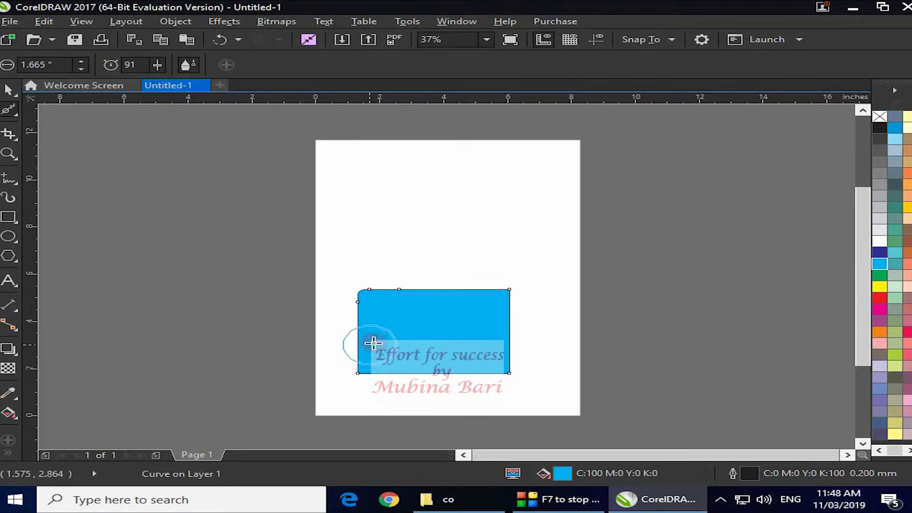
left_click(508, 290)
mouse_move(507, 290)
left_mouse_down()
mouse_move(538, 299)
mouse_move(509, 335)
mouse_move(471, 339)
mouse_move(494, 292)
mouse_move(510, 309)
mouse_move(365, 292)
left_mouse_up()
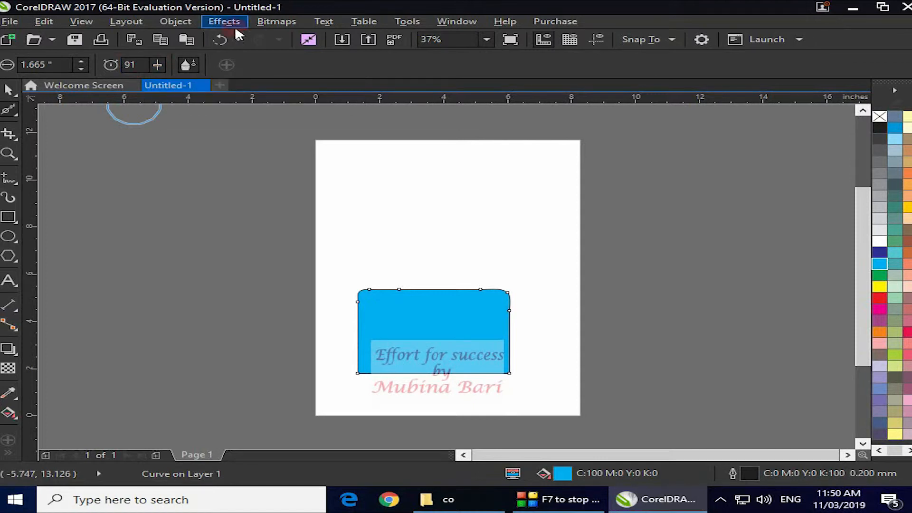
- Lower the Smooth tool's rate to 11 and round the cyan rectangle's lower-left corner
left_click(157, 65)
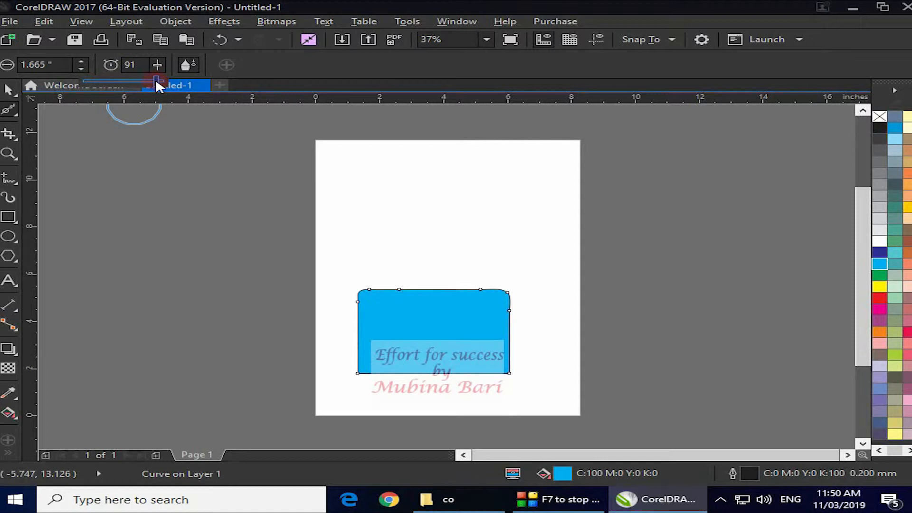
left_click(156, 79)
left_click_drag(95, 81, 91, 81)
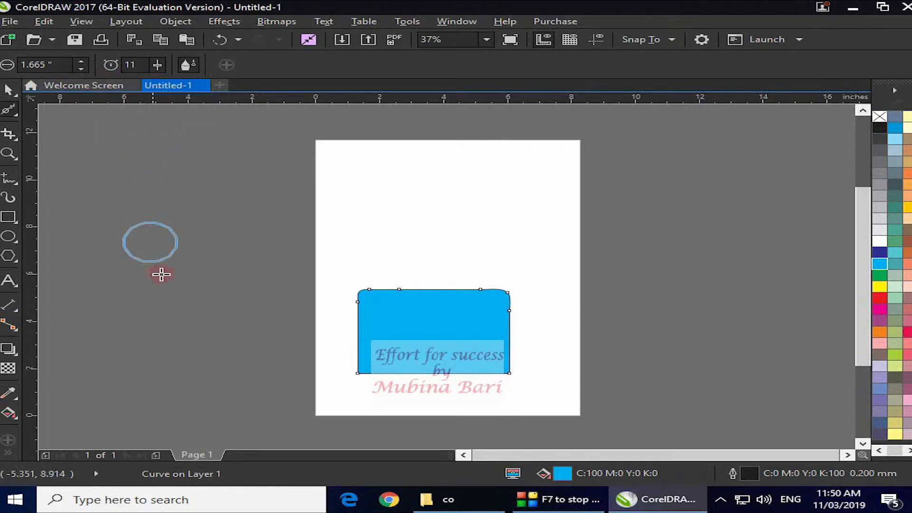
left_click_drag(359, 373, 357, 373)
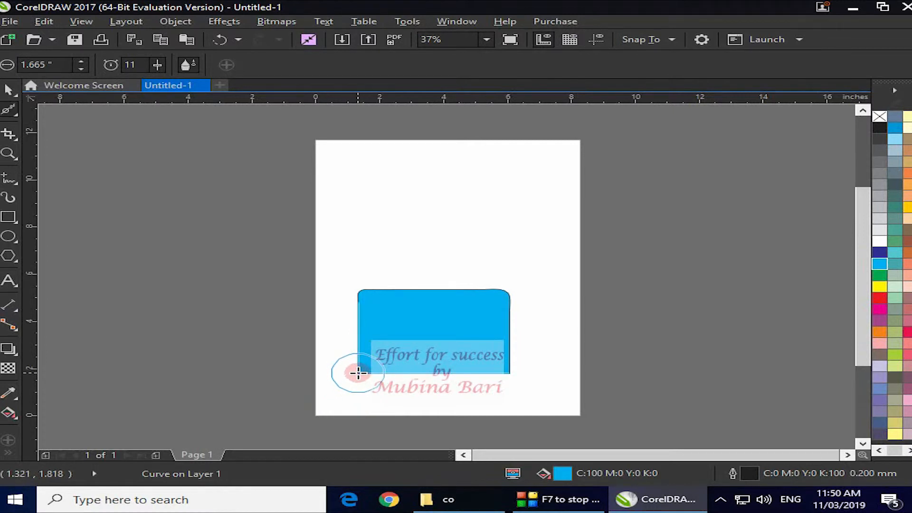
left_click_drag(358, 373, 358, 373)
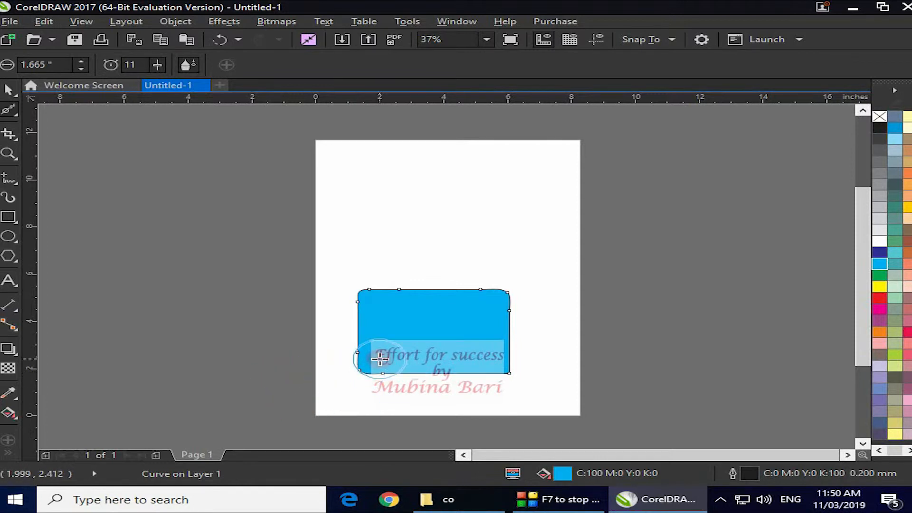
- Raise the Smooth tool's rate to 96 and round the cyan rectangle's lower-right corner
left_click(157, 65)
left_click_drag(100, 83, 170, 97)
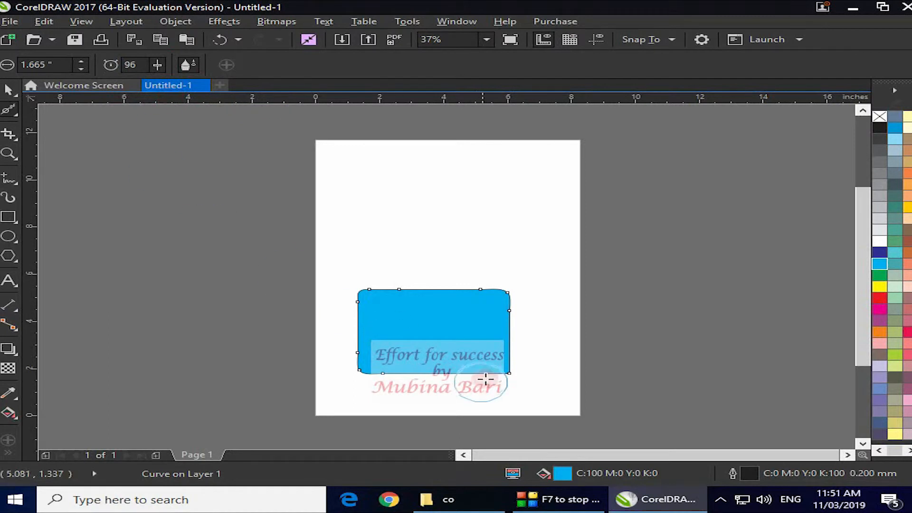
left_click(513, 369)
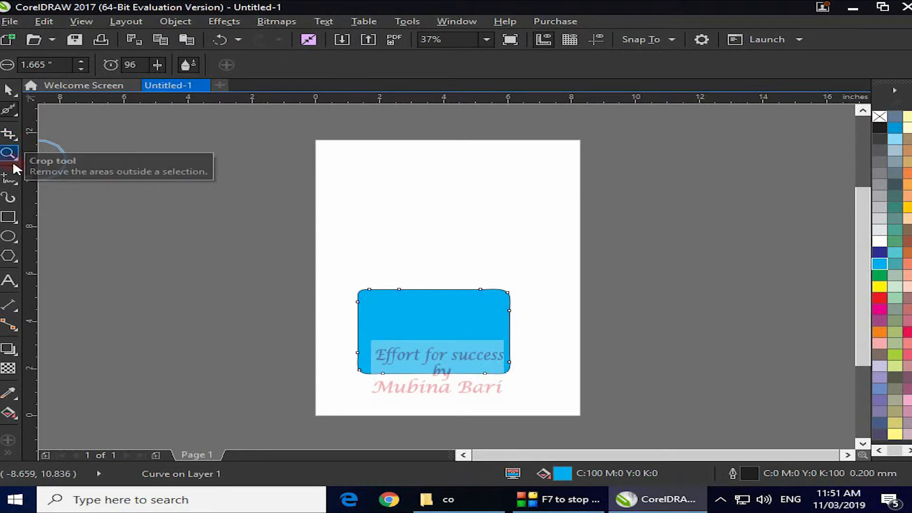
- Draw a zigzag of straight freehand segments above the rectangle, about 6.08 inches wide and 2.15 inches high
left_click(14, 180)
left_click(62, 183)
left_click(331, 226)
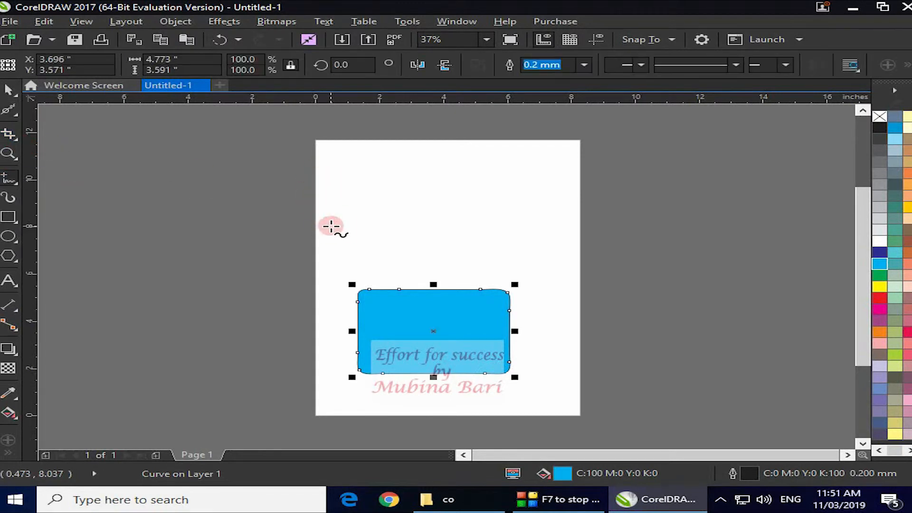
left_click(360, 195)
left_click(359, 196)
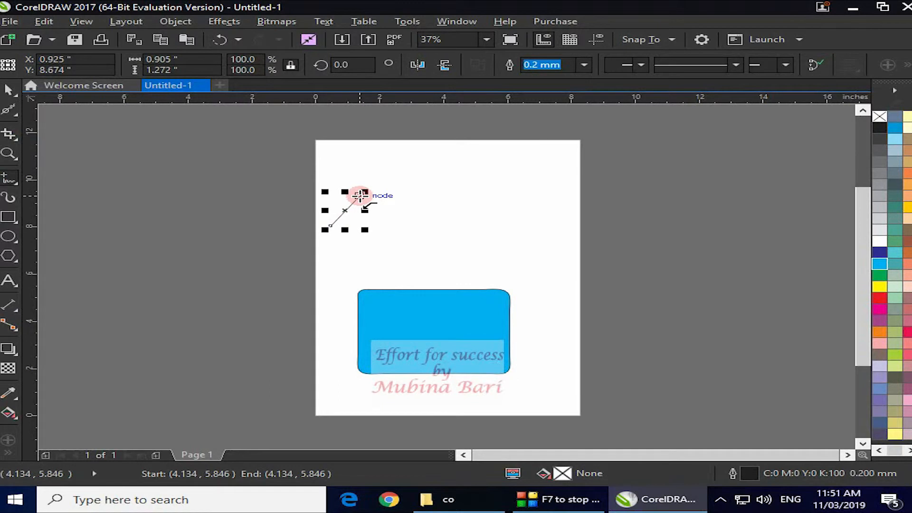
left_click(382, 234)
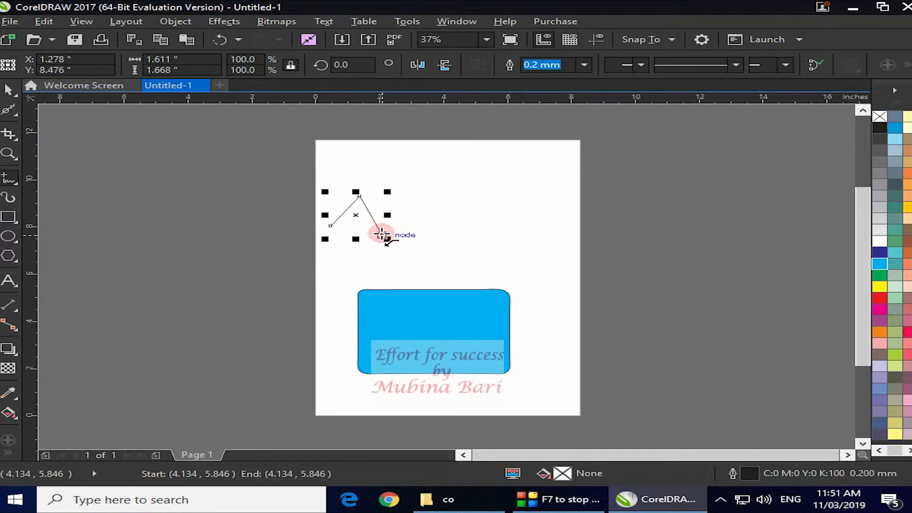
left_click(418, 201)
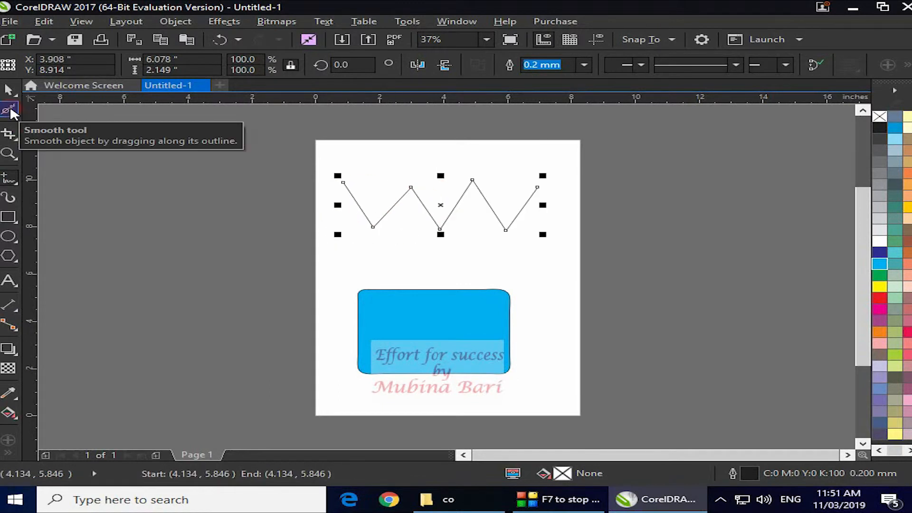
- Round the lower points of the zigzag line by brushing the Smooth tool along them
left_click(10, 110)
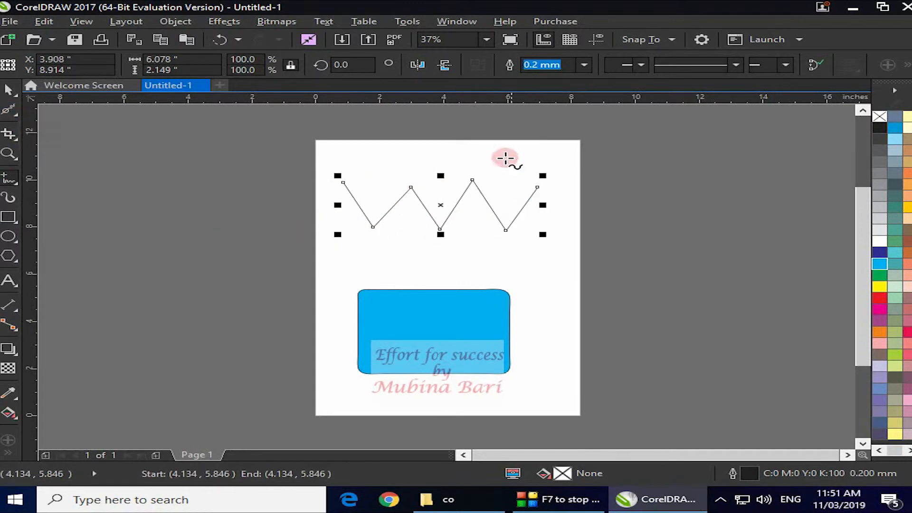
left_click(9, 110)
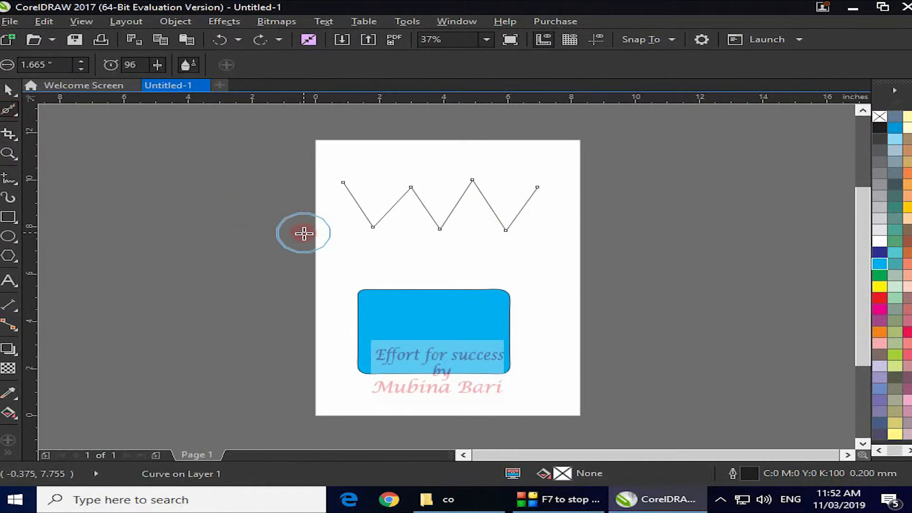
left_click(344, 226)
left_click_drag(344, 226, 547, 229)
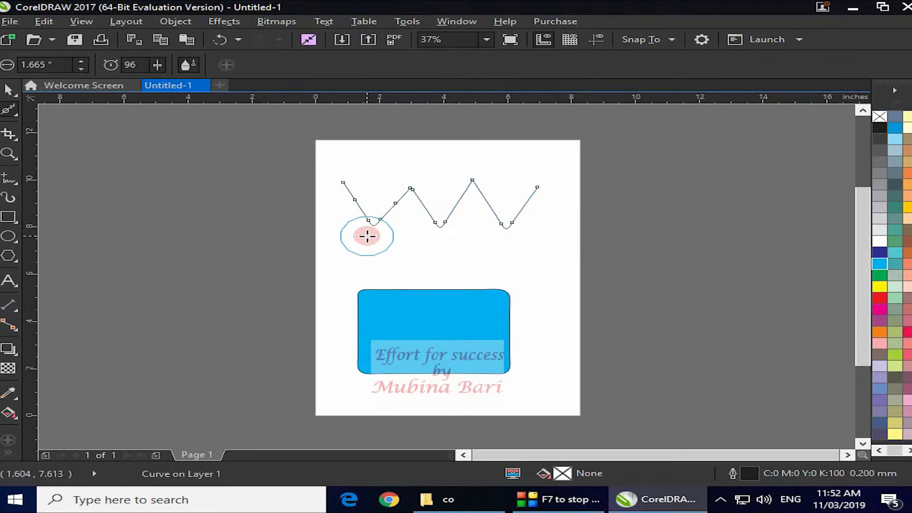
- Smooth the zigzag's tallest peak and its neighbouring valleys into wavy curves
left_click(474, 180)
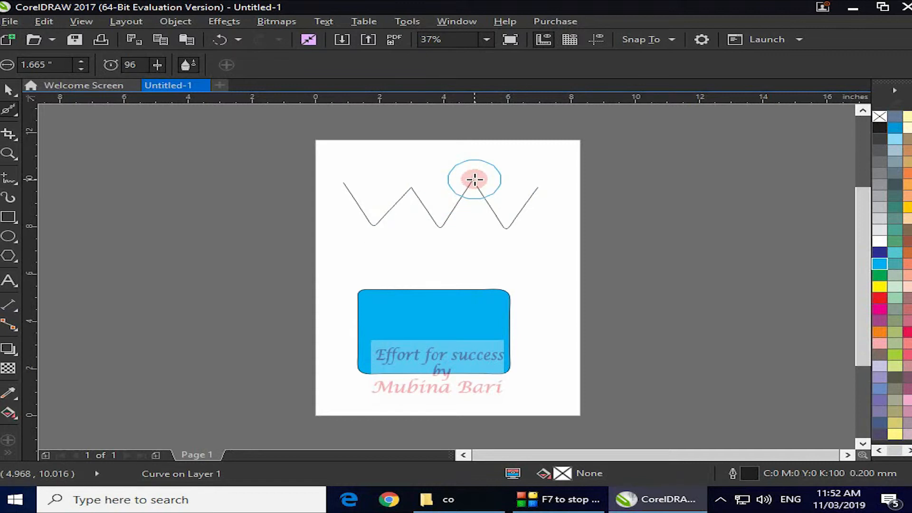
mouse_move(474, 180)
left_mouse_down()
mouse_move(527, 188)
mouse_move(461, 233)
mouse_move(433, 203)
mouse_move(471, 186)
mouse_move(477, 211)
mouse_move(439, 224)
left_mouse_up()
left_click_drag(503, 221, 504, 225)
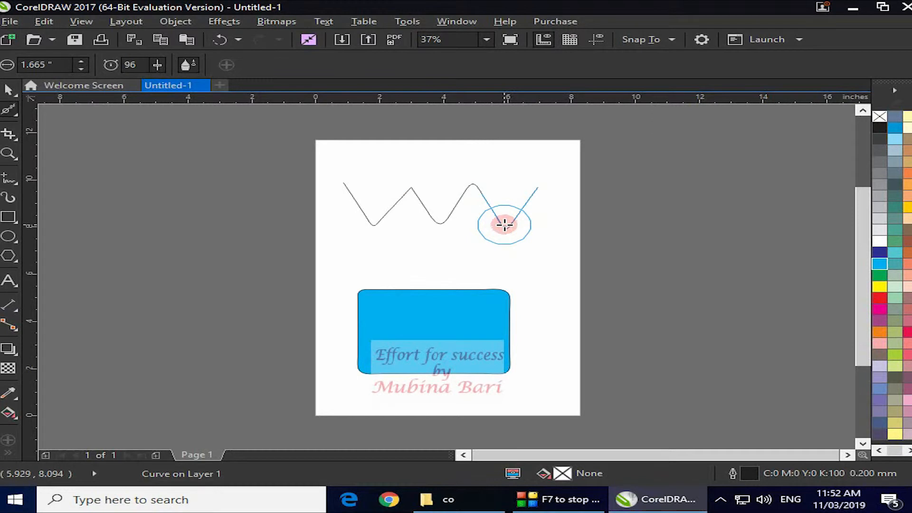
left_click_drag(505, 225, 496, 217)
left_click_drag(436, 220, 436, 221)
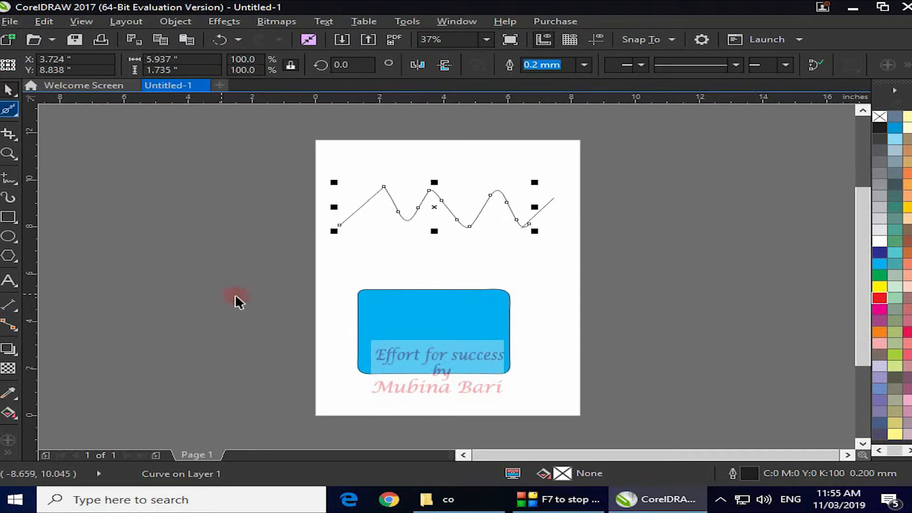
- Delete the smoothed wavy line and the cyan rectangle to clear the page
left_click(482, 210)
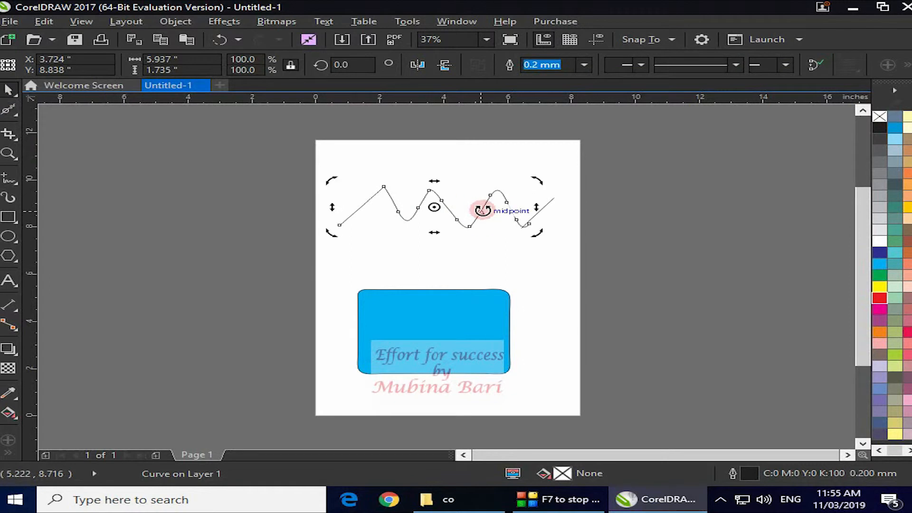
key("Delete")
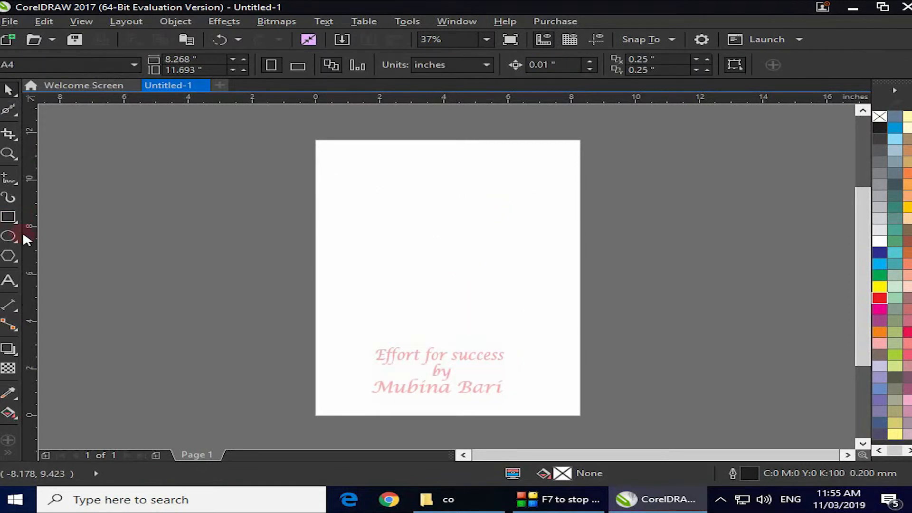
- Draw a new rectangle about 5.97 by 3.70 inches on the lower part of the page and fill it with red
left_click(7, 218)
left_click_drag(331, 298, 520, 385)
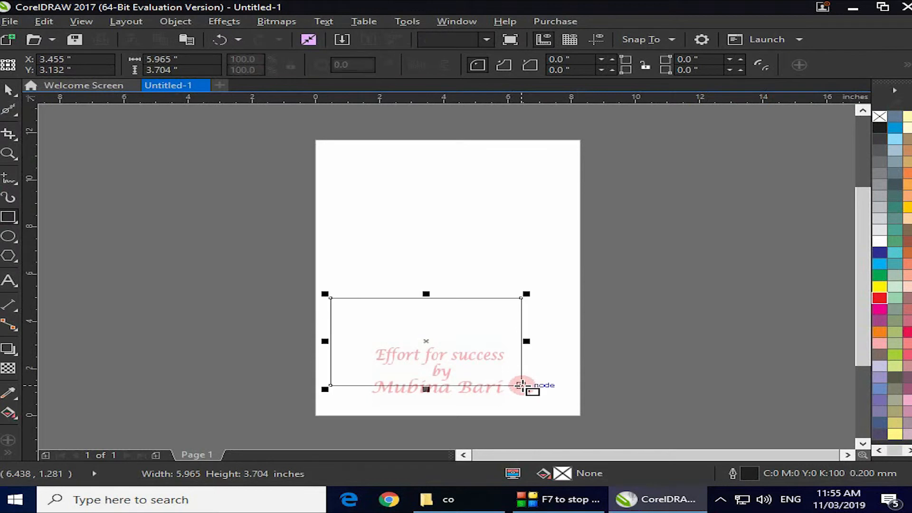
left_click(880, 299)
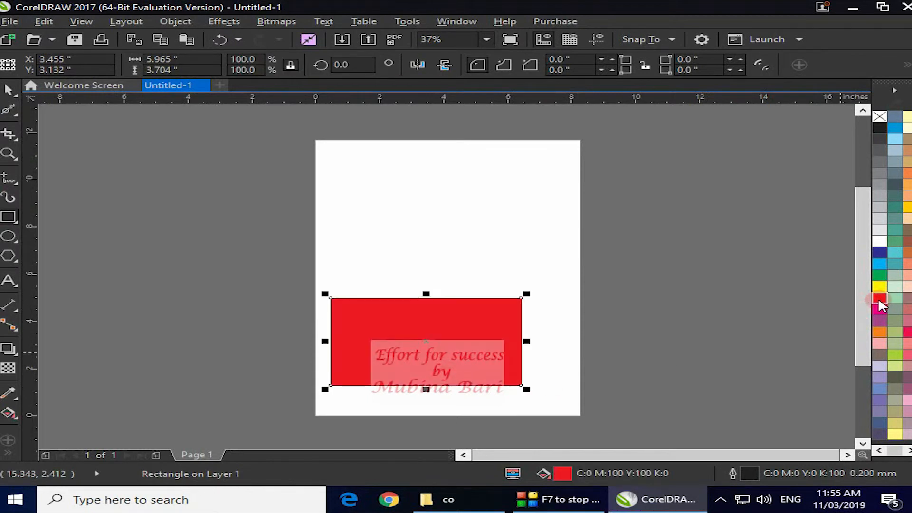
- Draw a nearly horizontal straight line about 6.6 inches long above the red rectangle with the Freehand tool
left_click(11, 183)
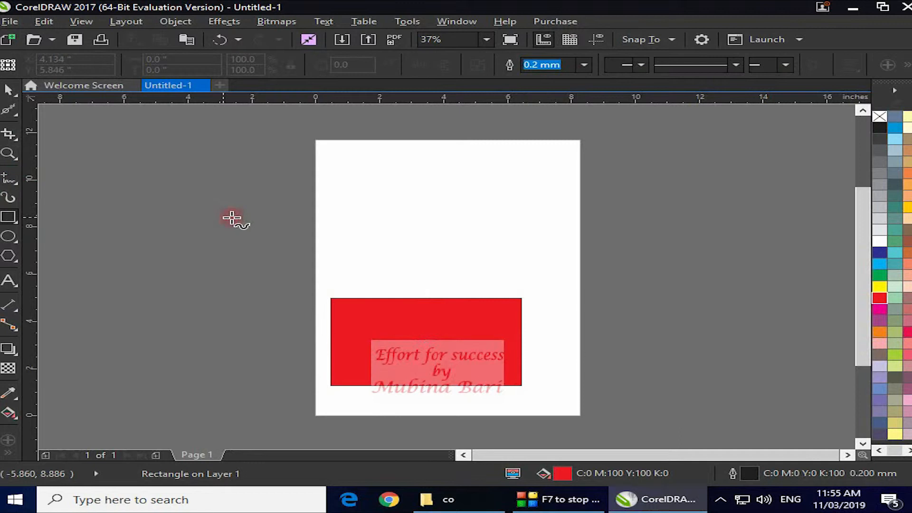
left_click(338, 203)
left_click(549, 203)
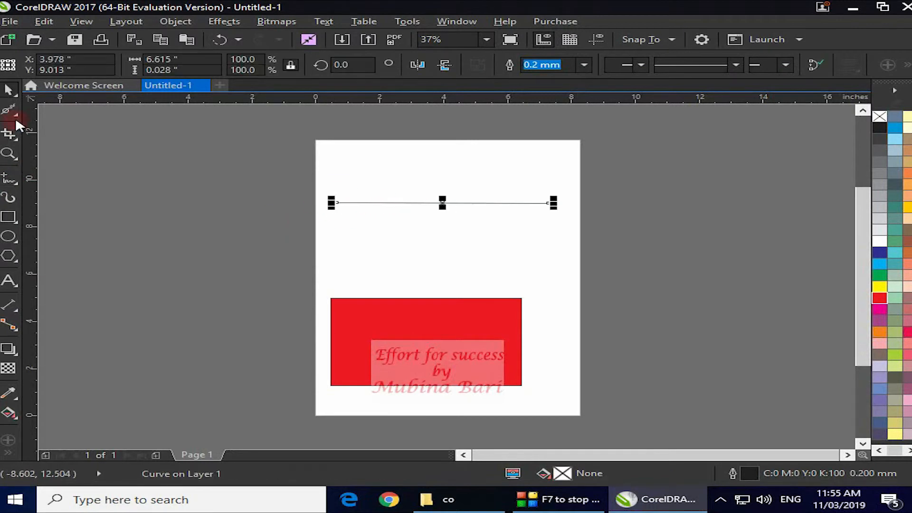
- Smear the red rectangle: pull a curved horn up from its top edge and push notches into its top and right edges
left_click(14, 114)
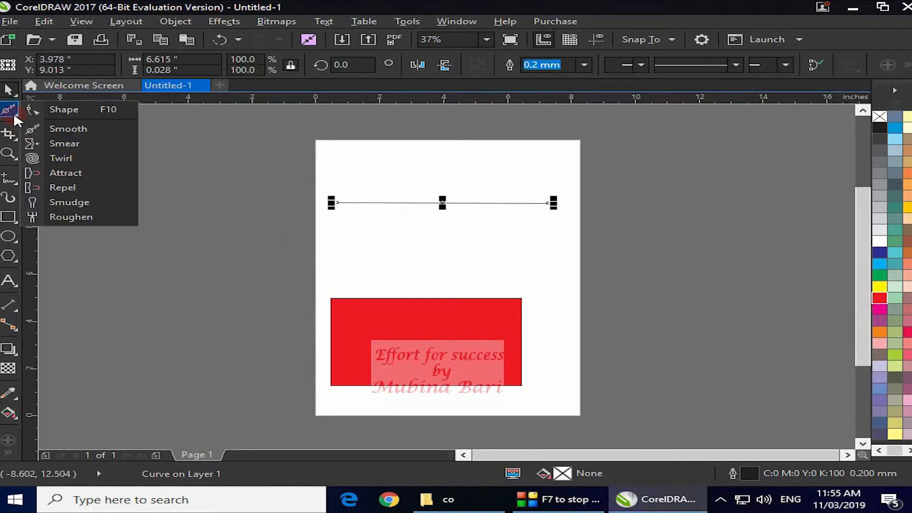
left_click(66, 144)
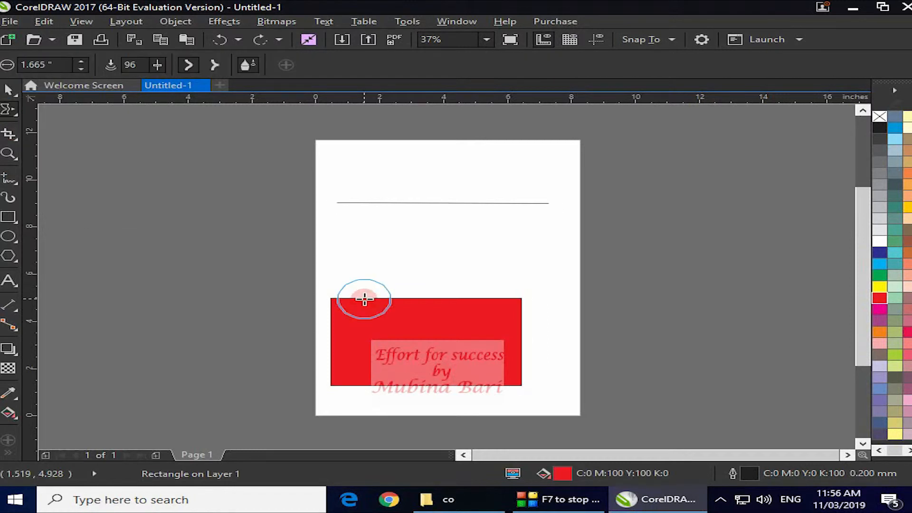
left_click(364, 298)
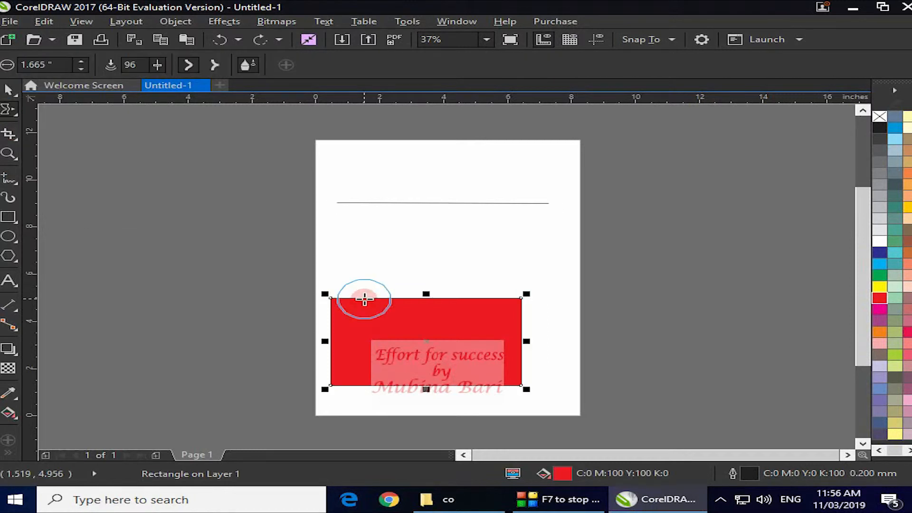
mouse_move(364, 298)
left_mouse_down()
mouse_move(369, 263)
mouse_move(401, 238)
mouse_move(444, 231)
left_mouse_up()
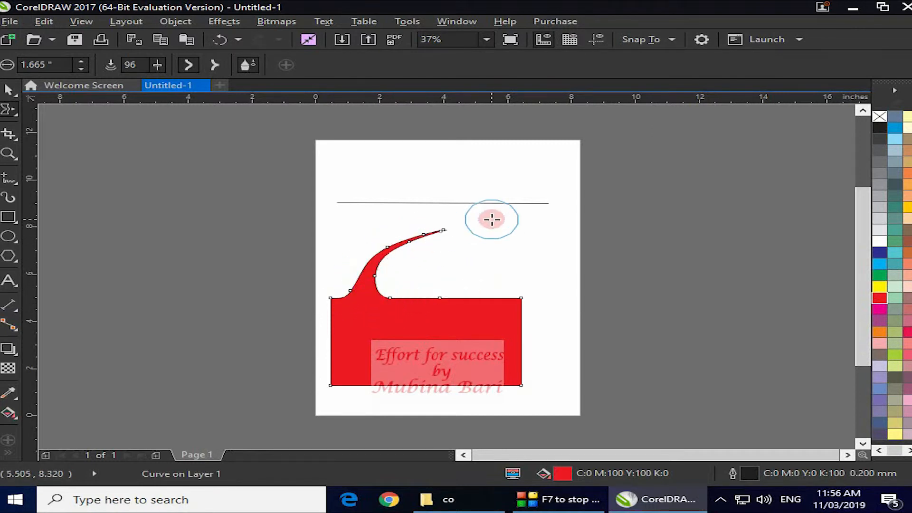
mouse_move(468, 296)
left_mouse_down()
mouse_move(452, 335)
mouse_move(399, 350)
left_mouse_up()
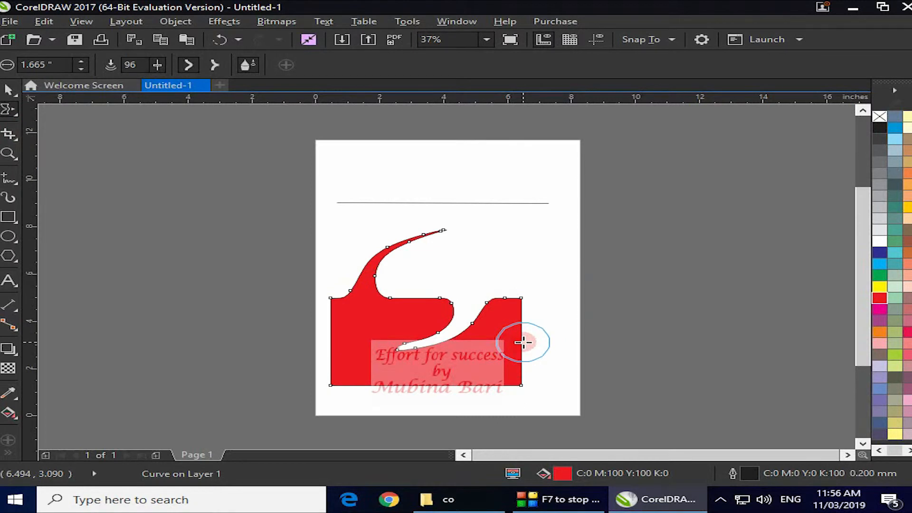
left_click_drag(523, 342, 427, 368)
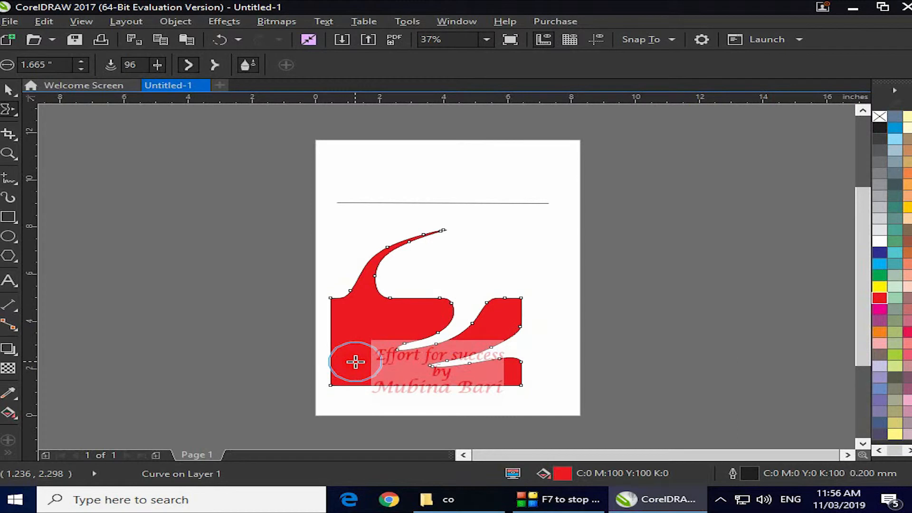
mouse_move(336, 357)
left_mouse_down()
mouse_move(267, 348)
mouse_move(249, 306)
left_mouse_up()
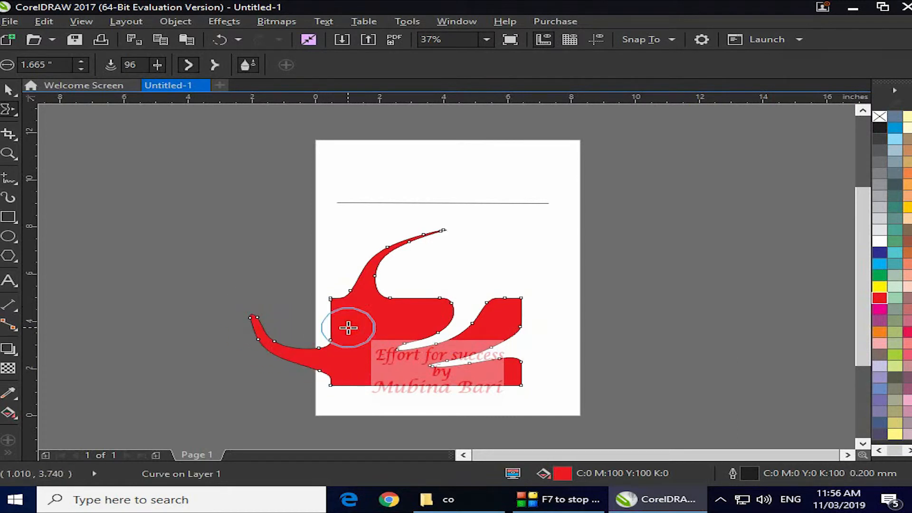
left_click_drag(335, 323, 273, 278)
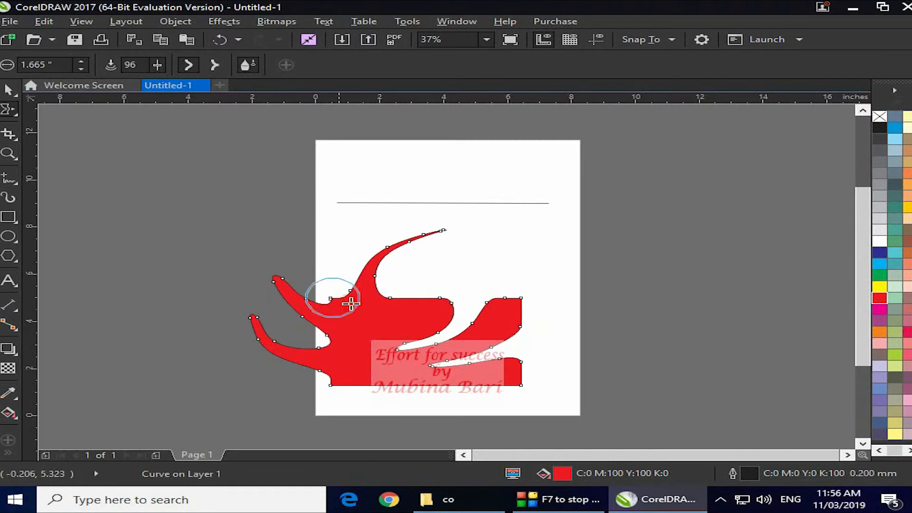
key("ctrl+z")
key("ctrl+z")
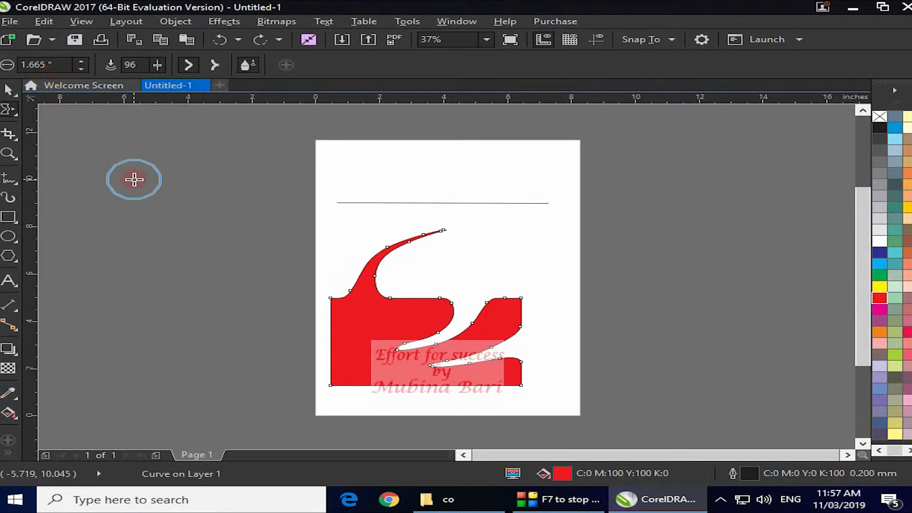
- Smear the red shape's left edge outward twice with a 1.275-inch nib and a pressure of 21
left_click(81, 73)
left_click(82, 72)
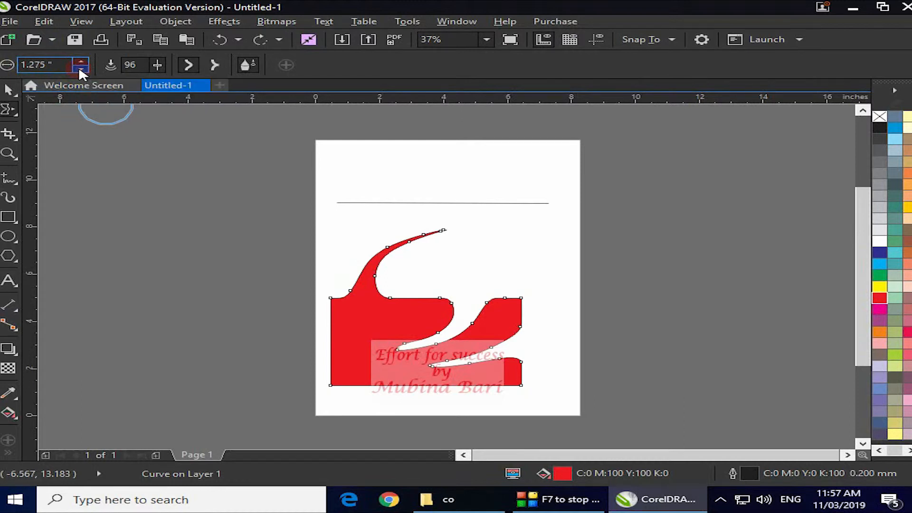
left_click(132, 65)
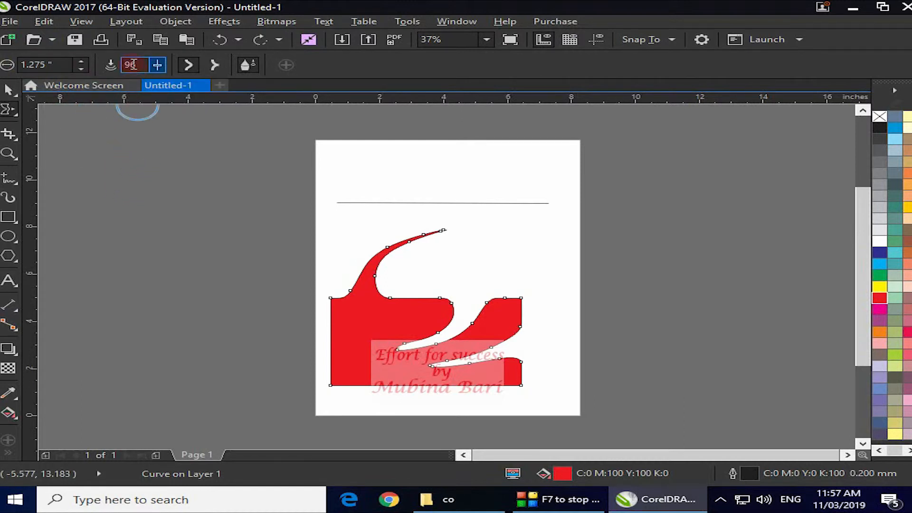
left_click(159, 64)
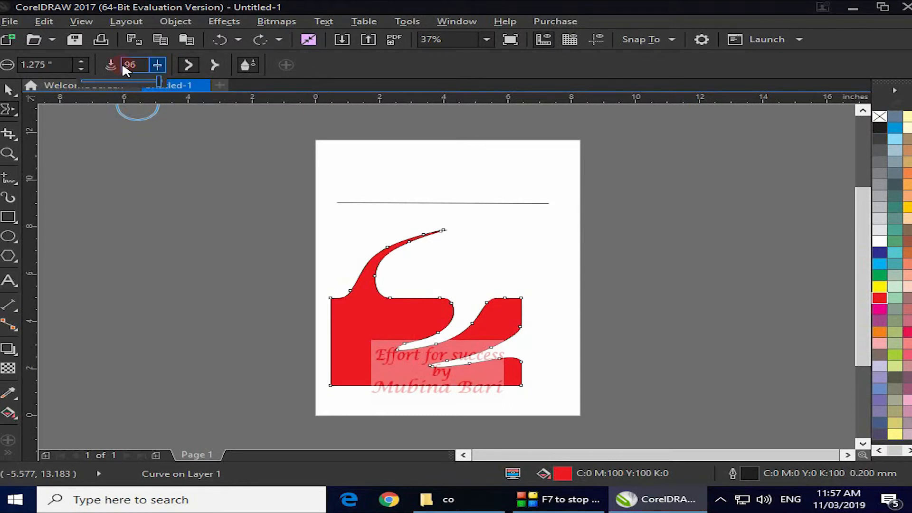
left_click(158, 78)
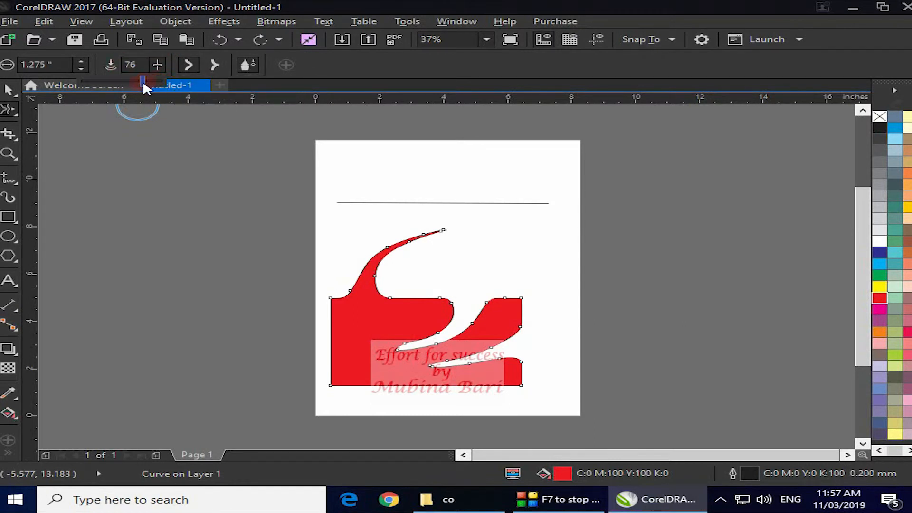
left_click_drag(101, 81, 96, 81)
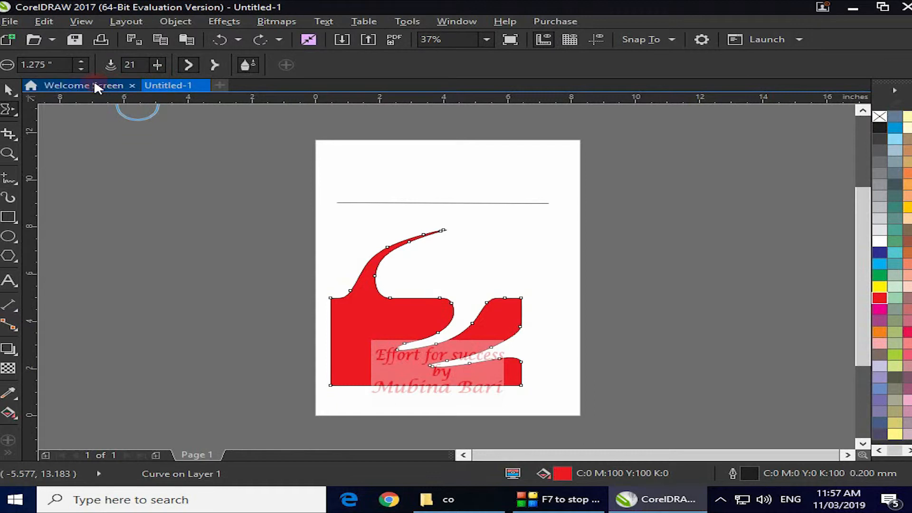
left_click_drag(341, 316, 233, 297)
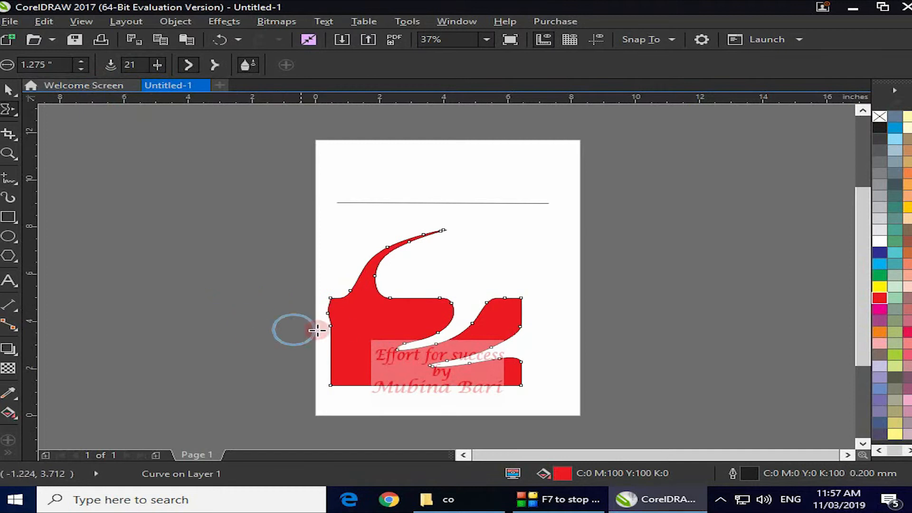
mouse_move(332, 327)
left_mouse_down()
mouse_move(291, 329)
mouse_move(201, 299)
mouse_move(130, 172)
left_mouse_up()
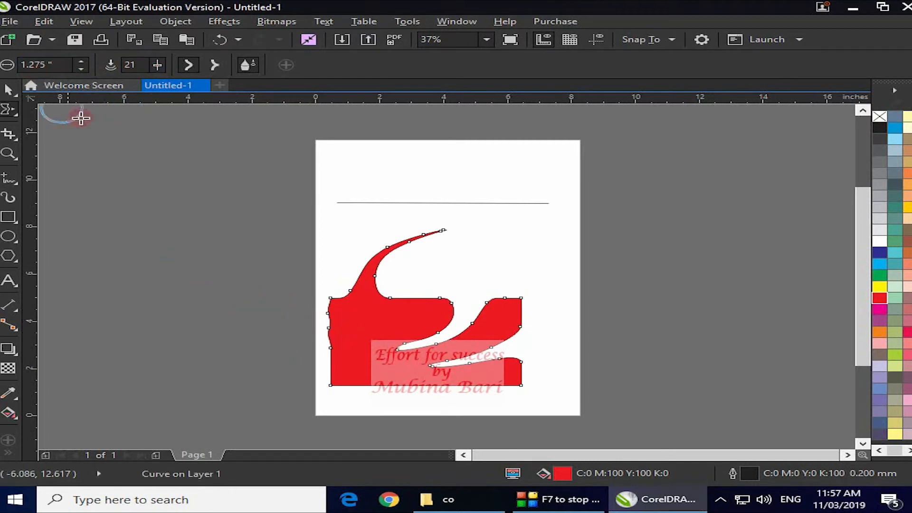
- Pull two long curved spikes out of the red shape's left edge with a smear pressure of 100
left_click(158, 65)
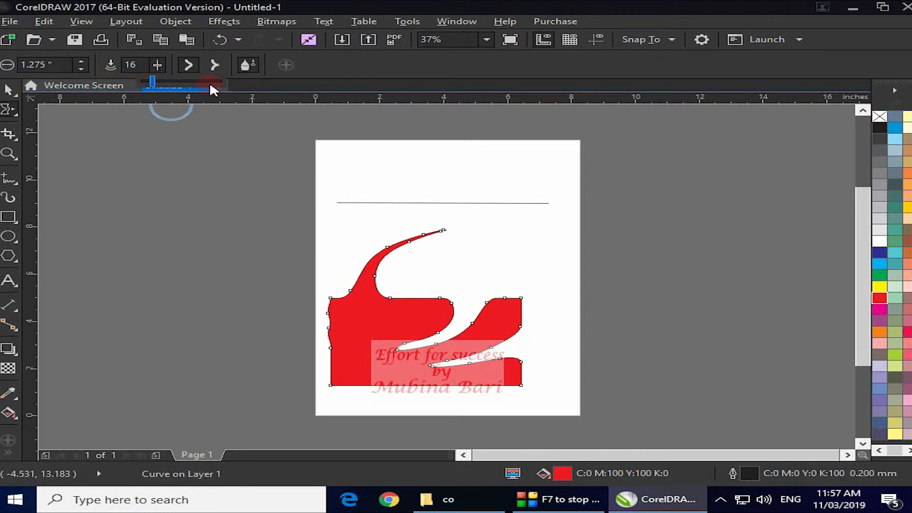
left_click_drag(156, 82, 233, 86)
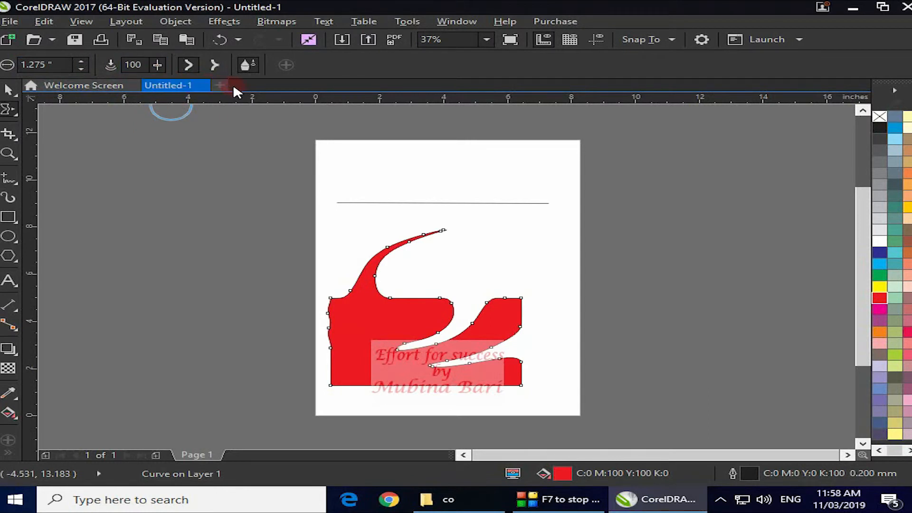
mouse_move(335, 354)
left_mouse_down()
mouse_move(285, 346)
mouse_move(224, 312)
mouse_move(231, 316)
left_mouse_up()
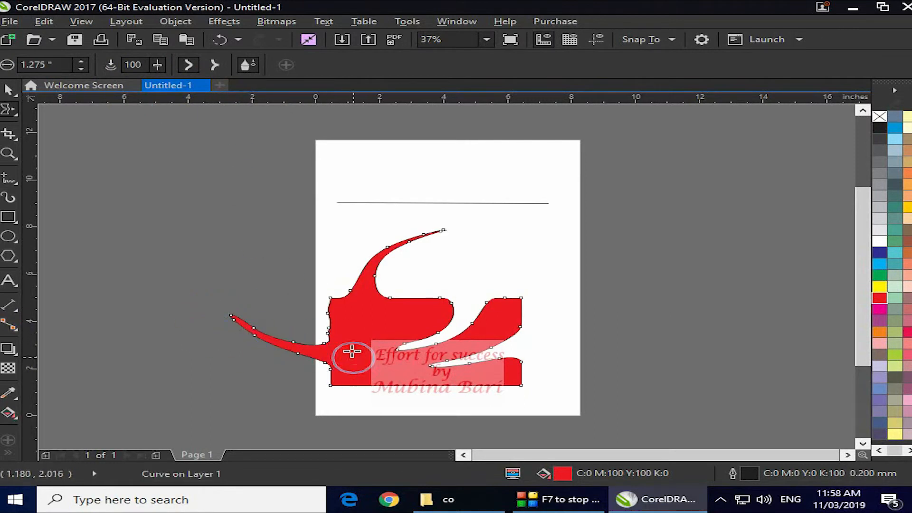
mouse_move(341, 313)
left_mouse_down()
mouse_move(301, 307)
mouse_move(218, 256)
left_mouse_up()
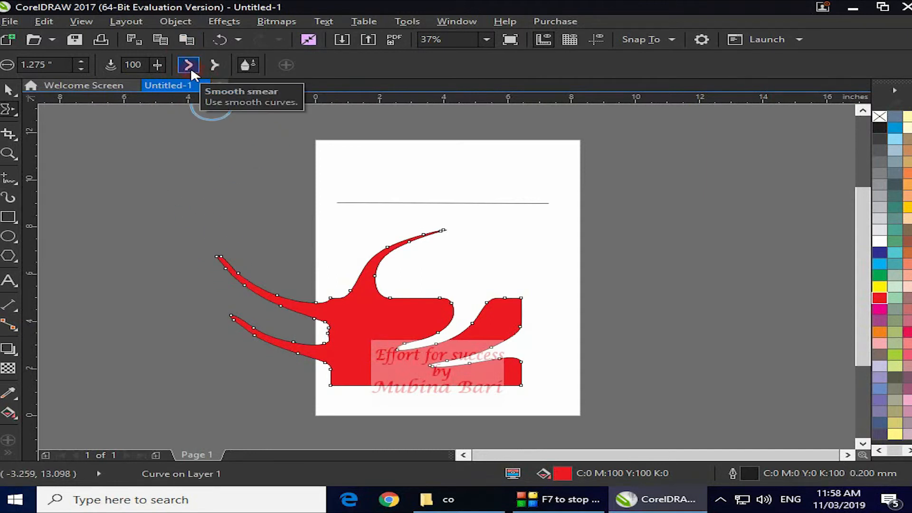
- Pull a spike up and outward beside the top horn's base using the Smooth smear option
left_click(215, 66)
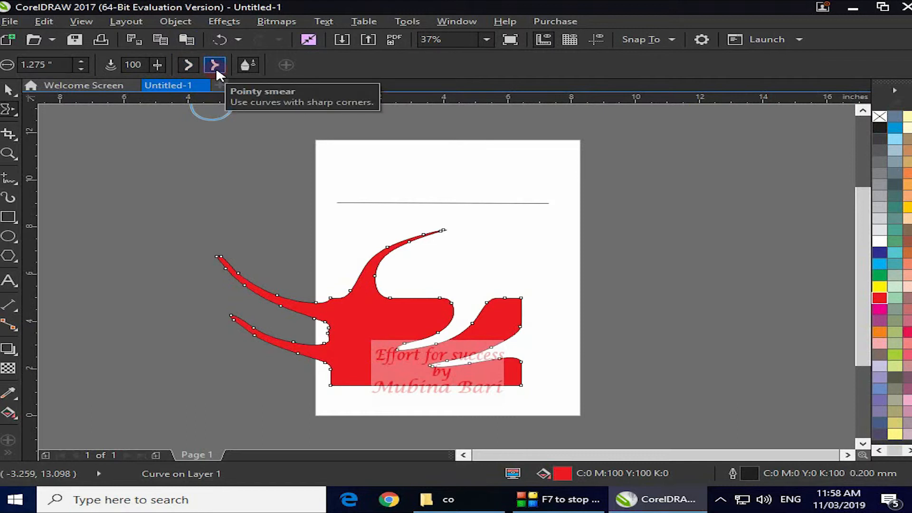
left_click(189, 66)
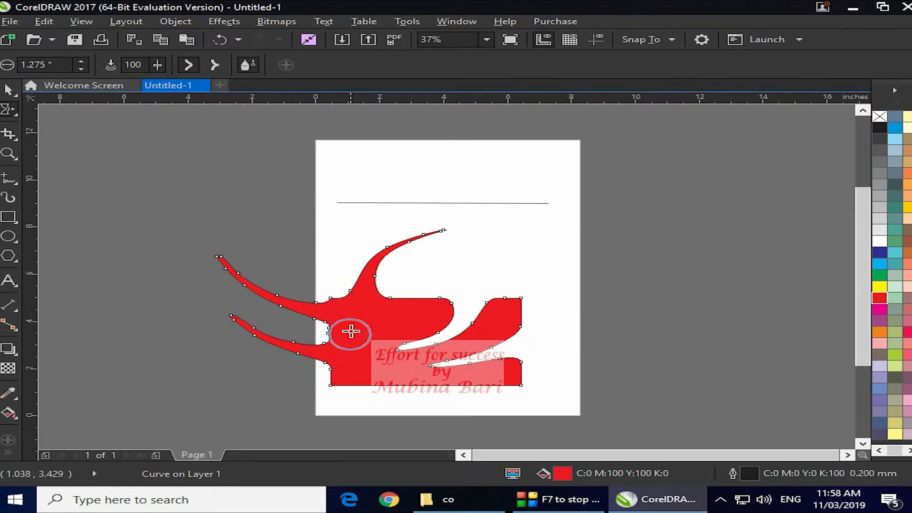
left_click_drag(352, 301, 281, 232)
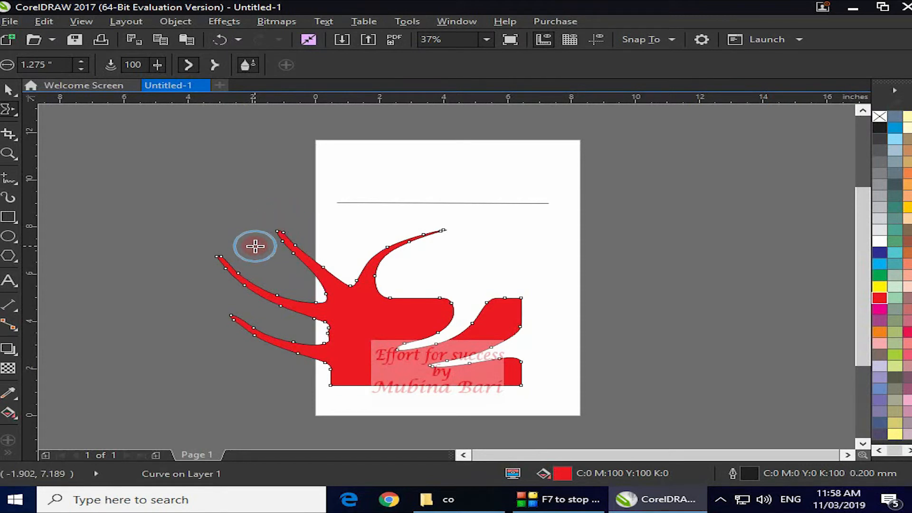
- Pull thin sharp spikes from the top horn's base and the red shape's lower-left corner using the Pointy smear option
left_click(216, 65)
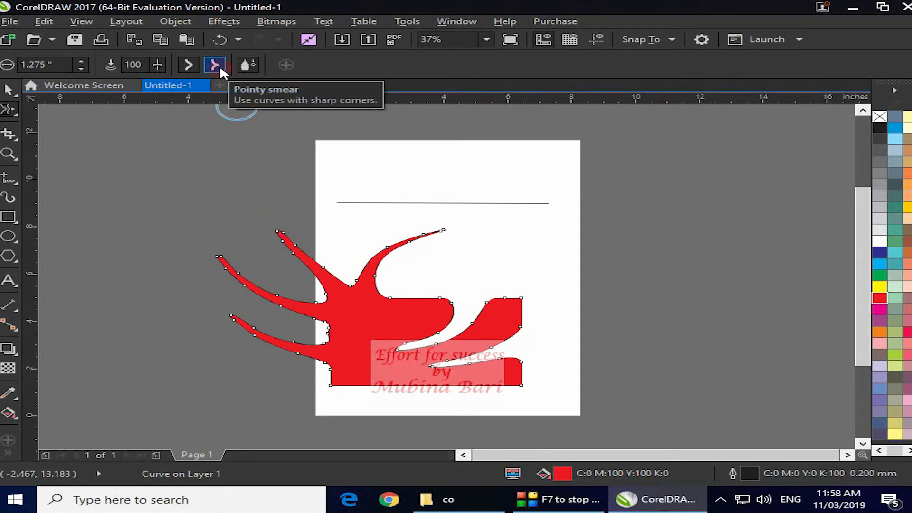
left_click(220, 64)
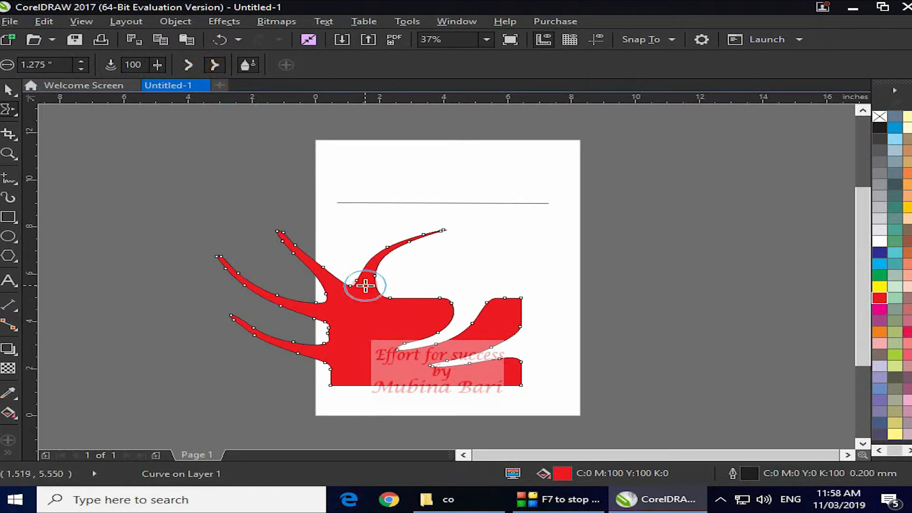
mouse_move(365, 288)
left_mouse_down()
mouse_move(348, 247)
mouse_move(317, 225)
mouse_move(319, 239)
mouse_move(335, 241)
mouse_move(334, 229)
left_mouse_up()
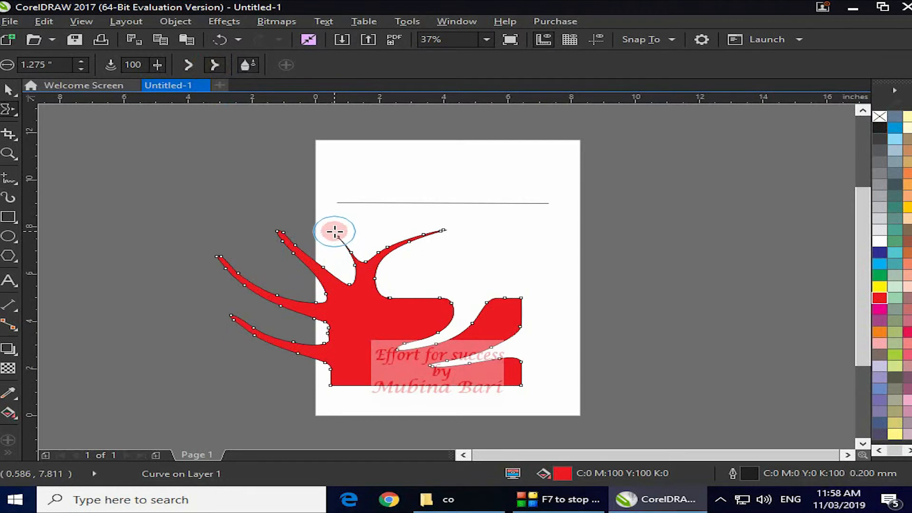
mouse_move(343, 378)
left_mouse_down()
mouse_move(205, 362)
mouse_move(224, 373)
left_mouse_up()
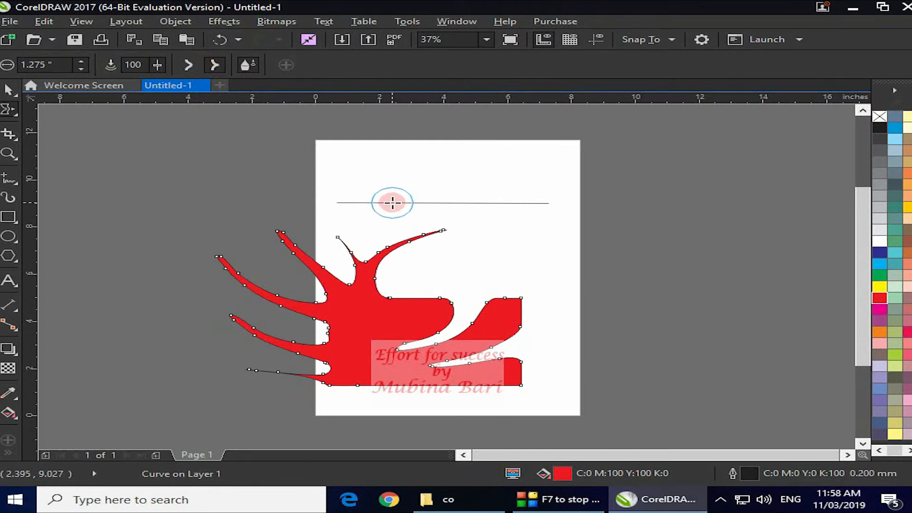
- Try smearing the straight line downward in two places and make a short smear stroke inside the red shape
left_click_drag(420, 206, 419, 228)
mouse_move(499, 204)
left_mouse_down()
mouse_move(506, 230)
mouse_move(495, 211)
mouse_move(517, 226)
left_mouse_up()
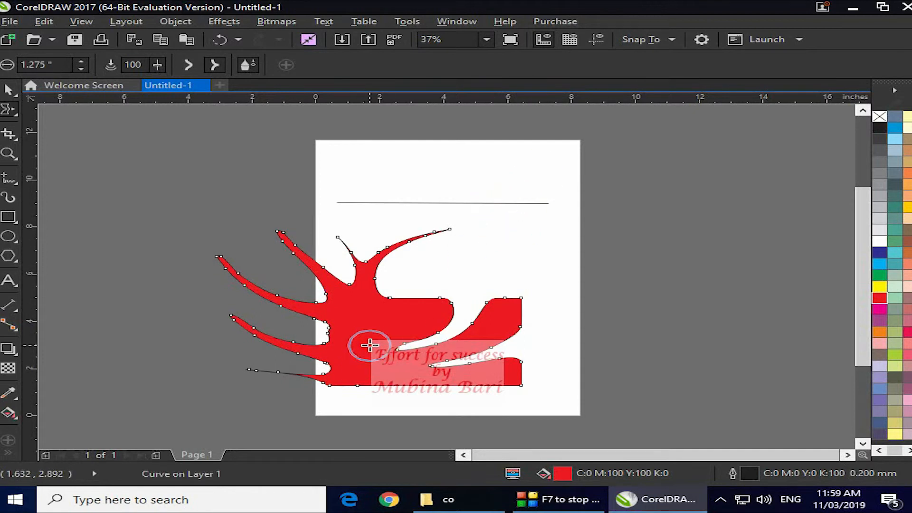
mouse_move(371, 341)
left_mouse_down()
mouse_move(389, 320)
mouse_move(432, 309)
mouse_move(368, 349)
mouse_move(366, 366)
mouse_move(378, 363)
left_mouse_up()
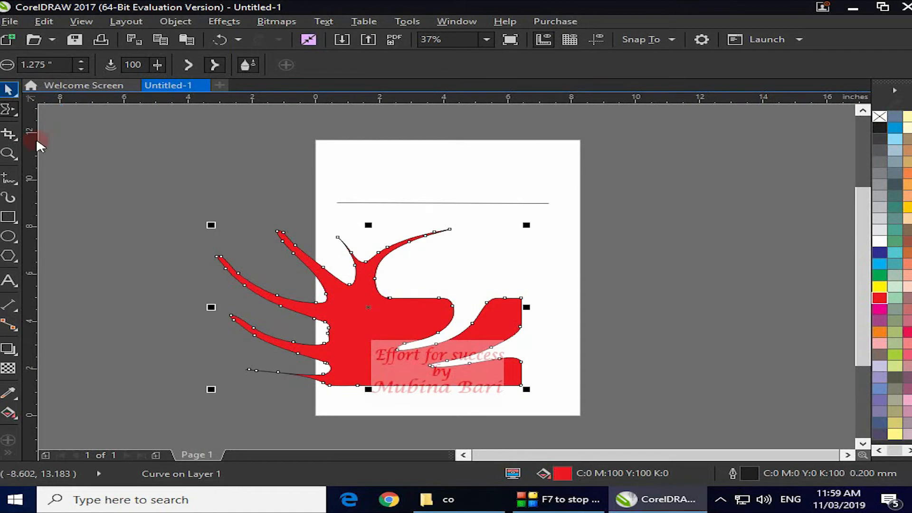
- Move the smeared red shape off the page to the left and scale it down to about 4.73 by 3.29 inches
left_click(8, 88)
left_click_drag(369, 349, 186, 295)
left_click_drag(343, 171, 190, 250)
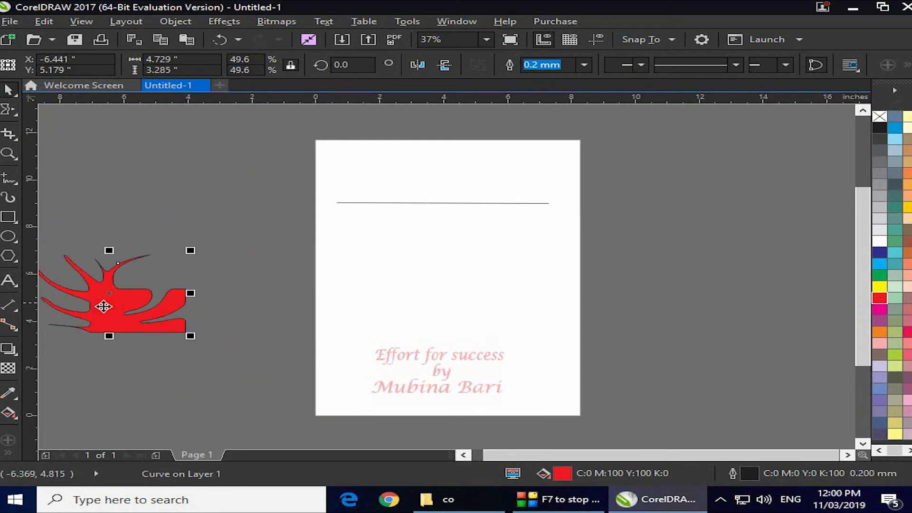
- Draw a rectangle about 8.11 by 3.73 inches below the straight line and fill it with light green (C:40 M:0 Y:100 K:0)
left_click(6, 218)
left_click_drag(346, 268, 605, 355)
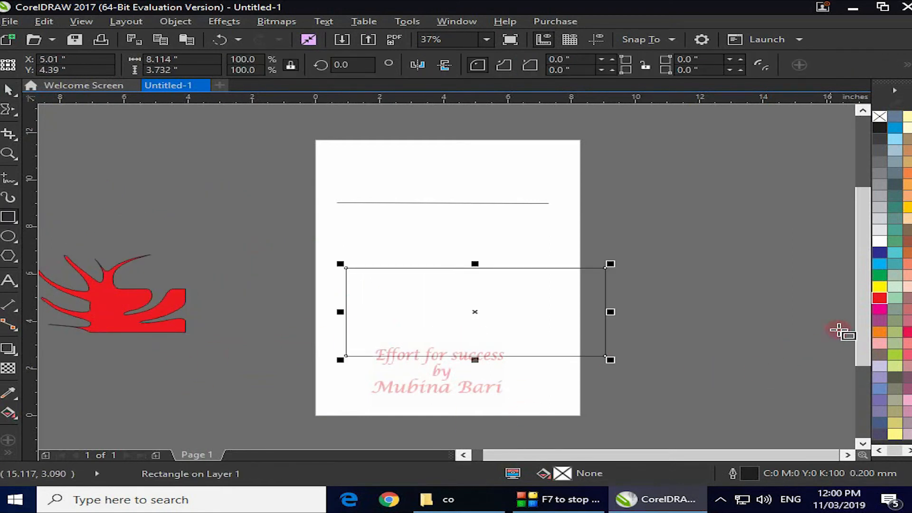
left_click(895, 355)
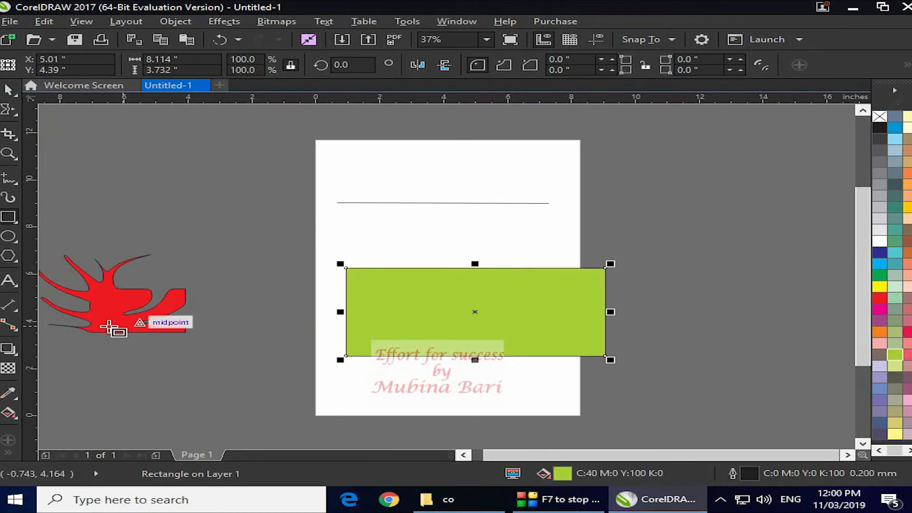
- Place the red shape in front of the green rectangle at its lower-left corner, scaled down to about 3.37 by 2.34 inches
left_click(64, 233)
left_click_drag(95, 312, 386, 347)
left_click_drag(391, 338, 406, 336)
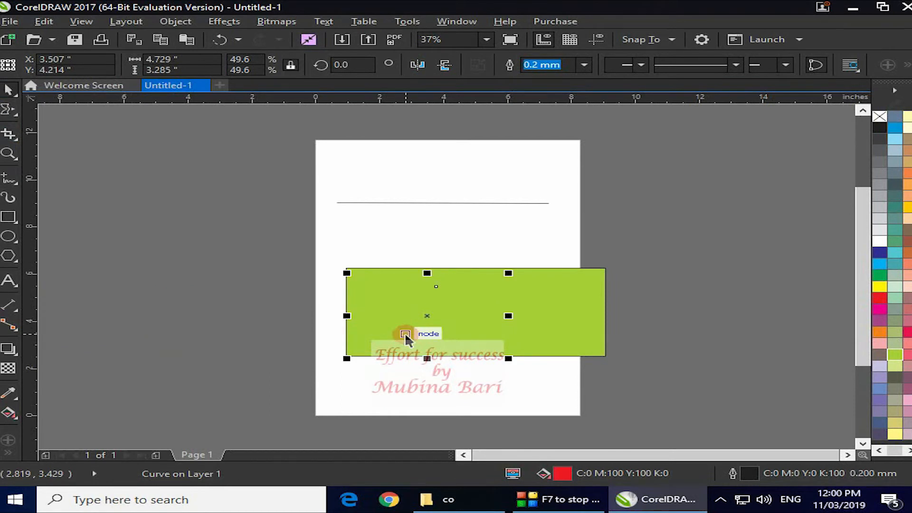
key("ctrl+Page_Up")
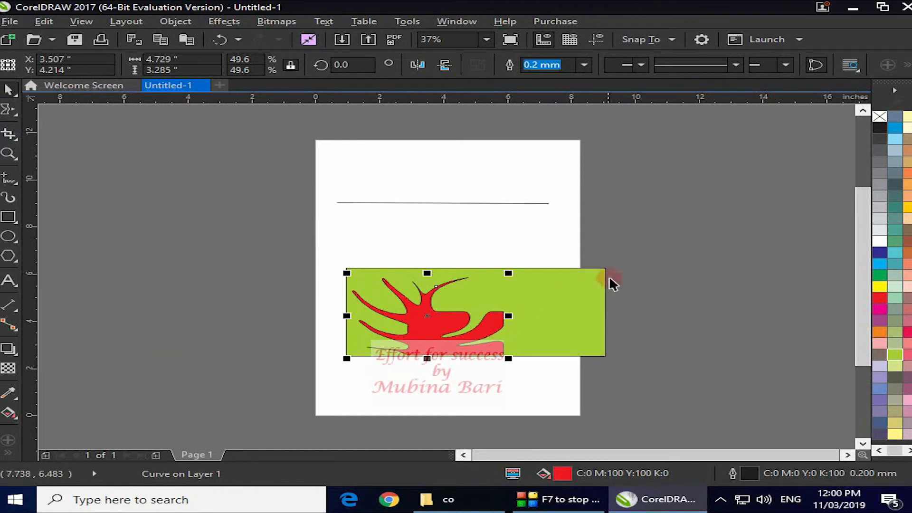
left_click_drag(508, 275, 466, 296)
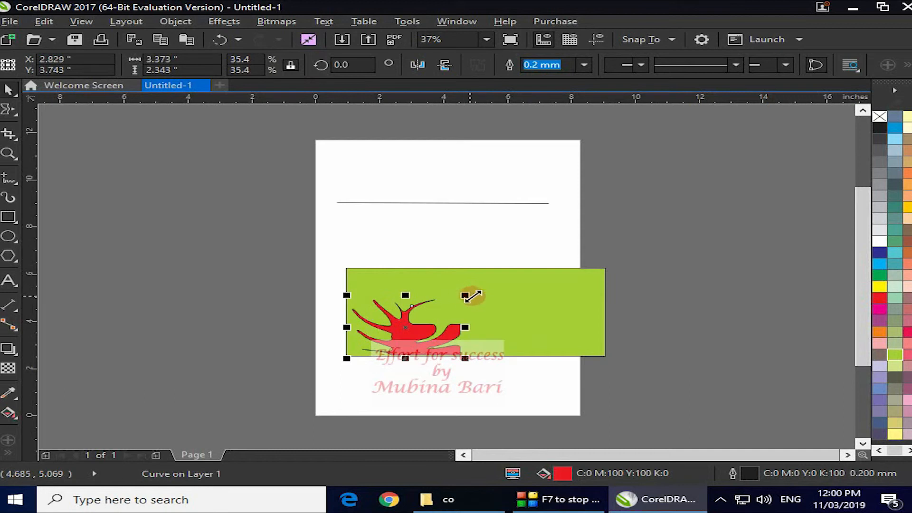
- Delete the smeared red shape lying in front of the green rectangle
left_click_drag(406, 325, 409, 319)
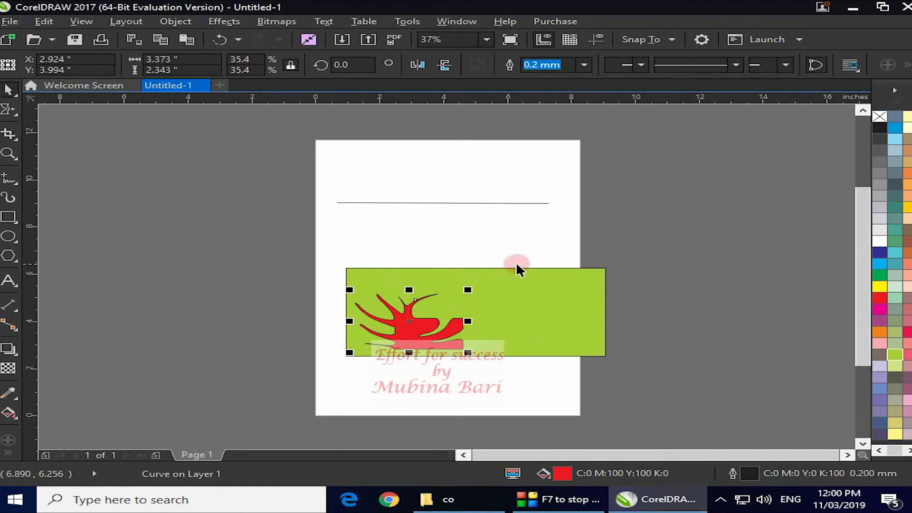
key("Delete")
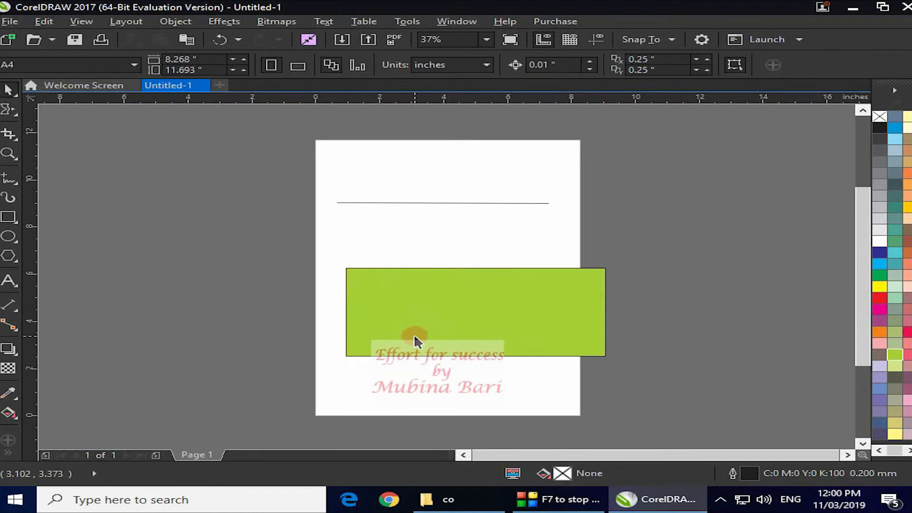
- Twirl four counterclockwise spirals along the green rectangle's top edge and three along the left part of the straight line
left_click(14, 114)
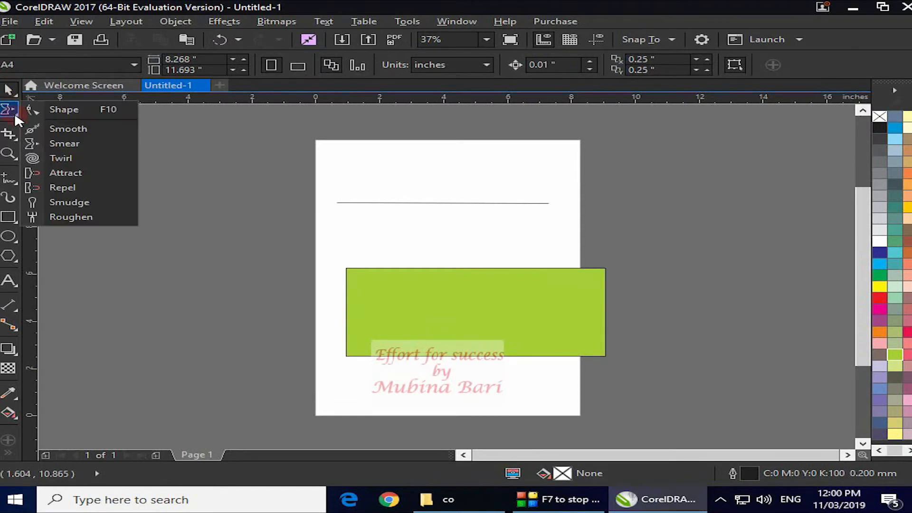
left_click(61, 158)
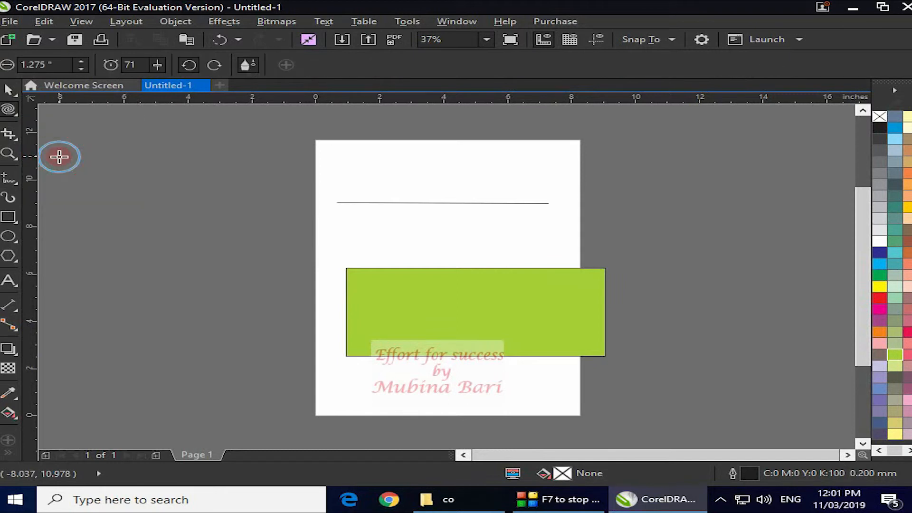
left_click(395, 270)
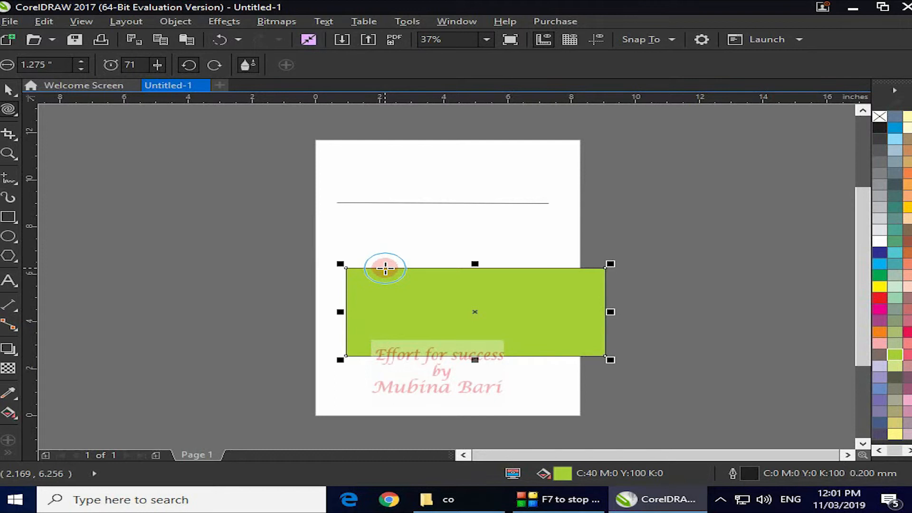
left_click_drag(385, 269, 385, 268)
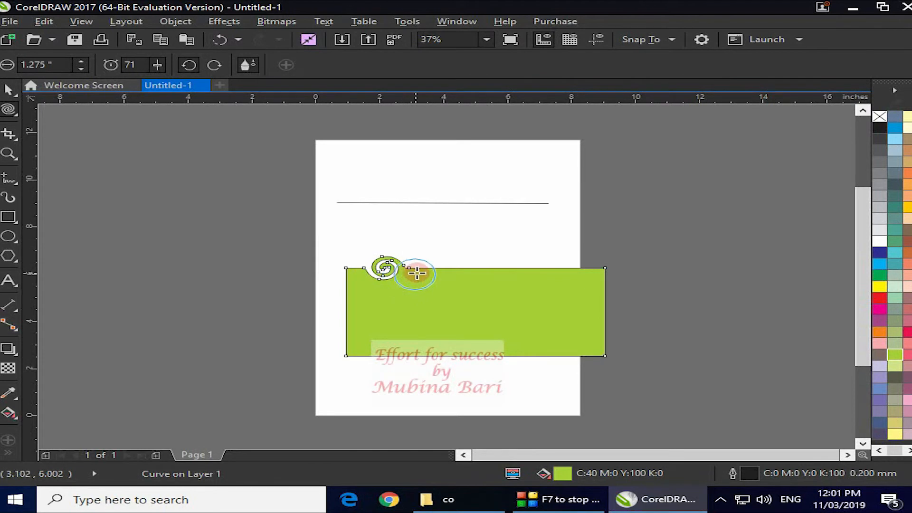
left_click_drag(427, 268, 428, 268)
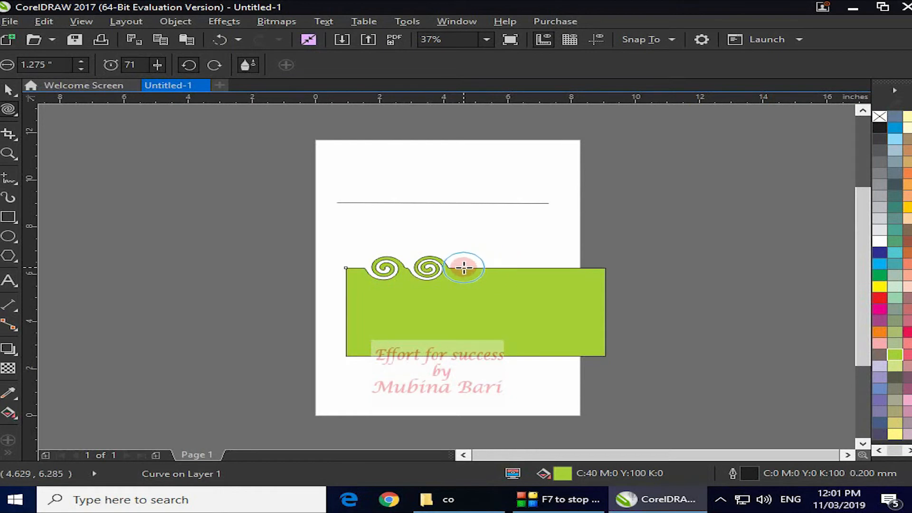
left_click_drag(468, 268, 516, 263)
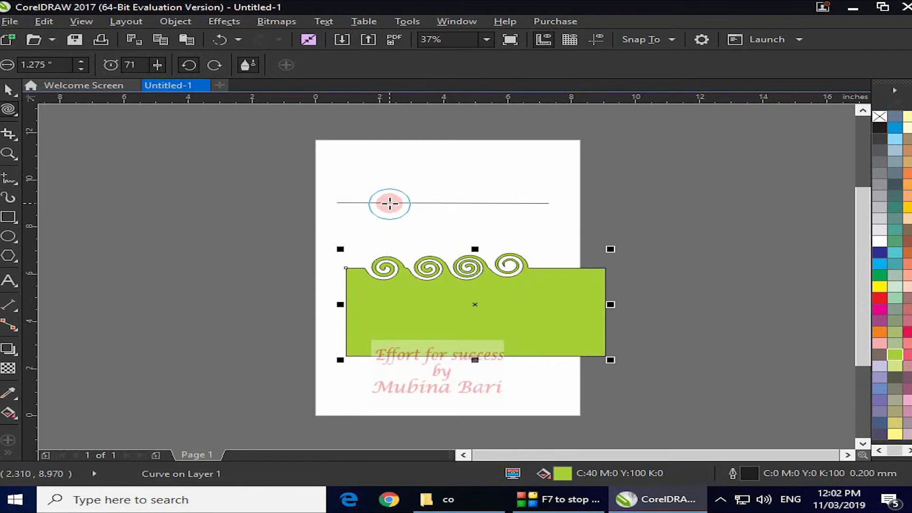
left_click(389, 204)
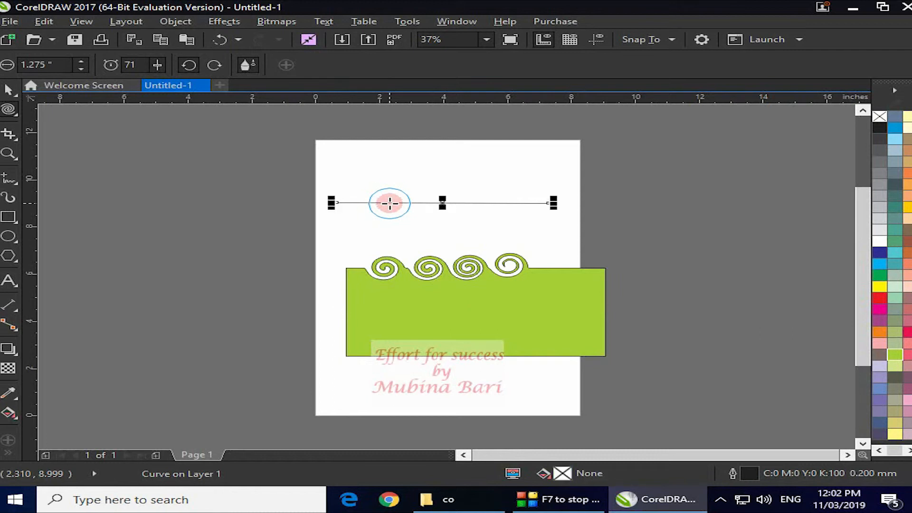
left_click_drag(357, 202, 451, 205)
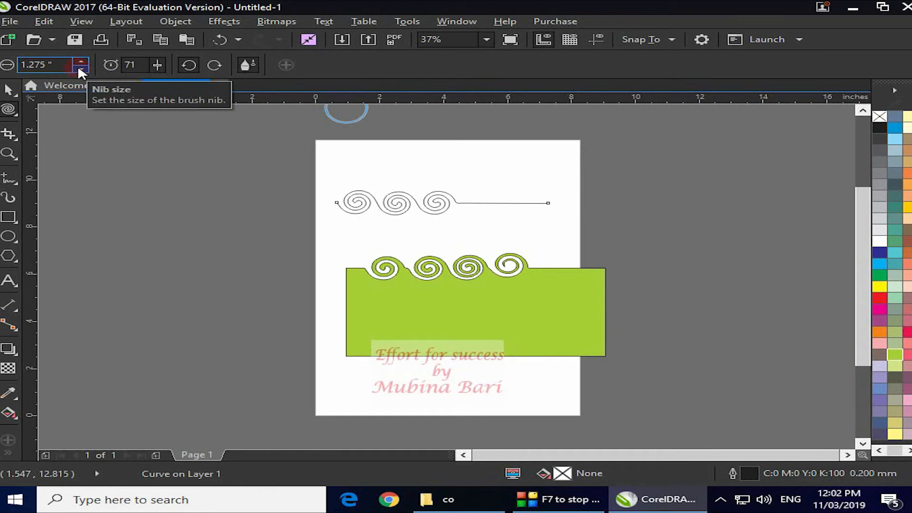
- Twirl two spirals on the green rectangle's left edge, the upper one at rate 21 and the lower one at rate 76
left_click(153, 67)
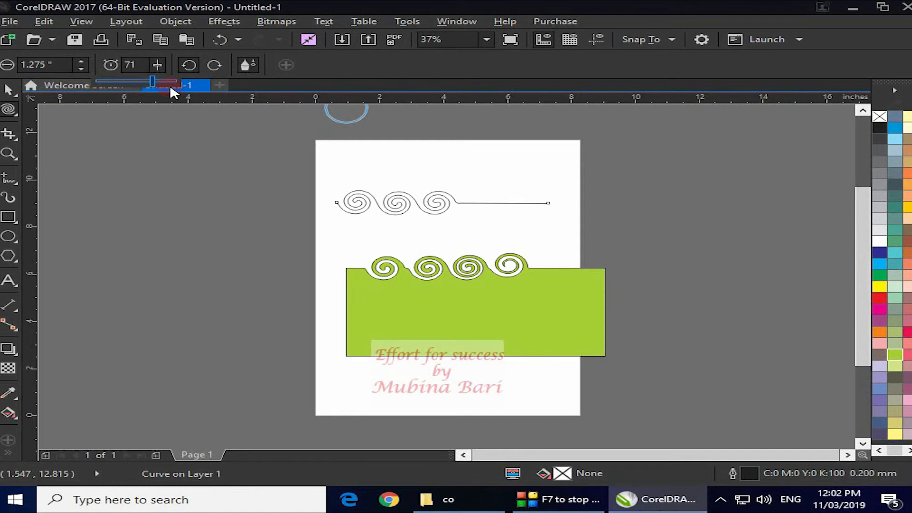
left_click_drag(150, 80, 112, 78)
left_click(342, 294)
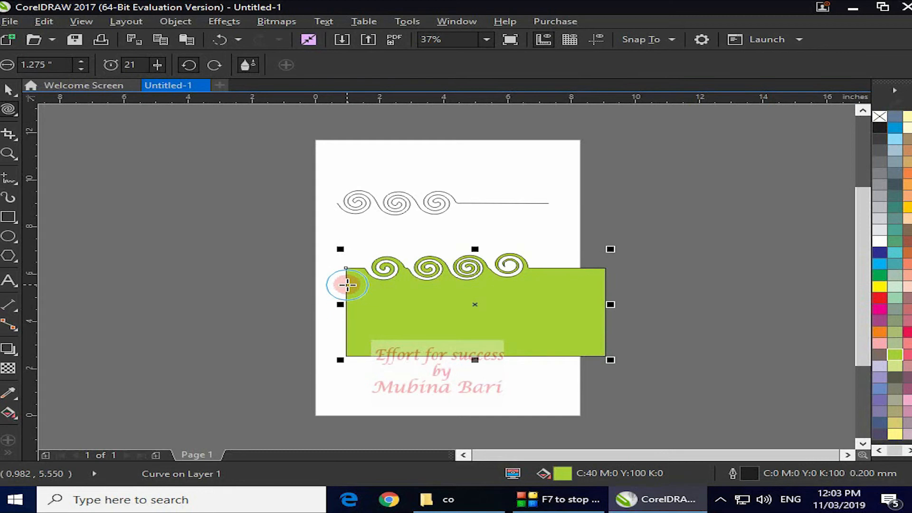
left_click_drag(347, 284, 347, 284)
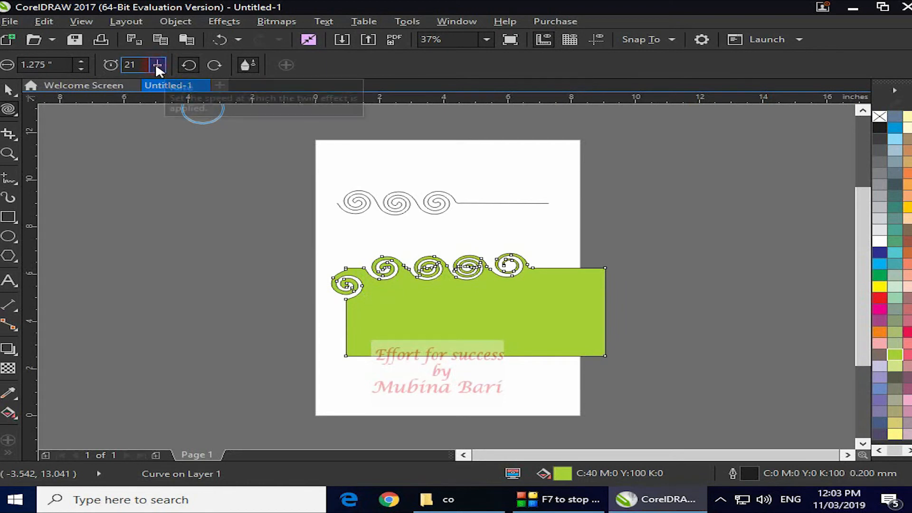
left_click_drag(155, 76, 200, 84)
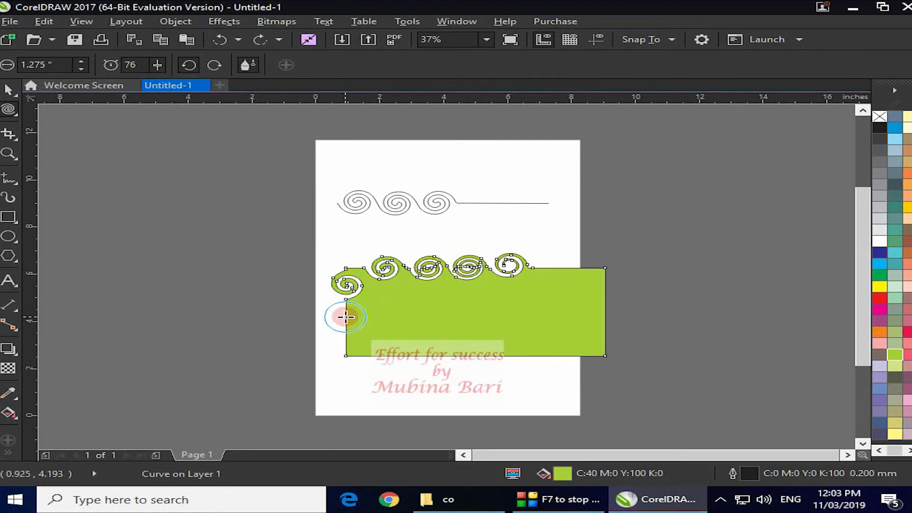
left_click_drag(345, 317, 339, 318)
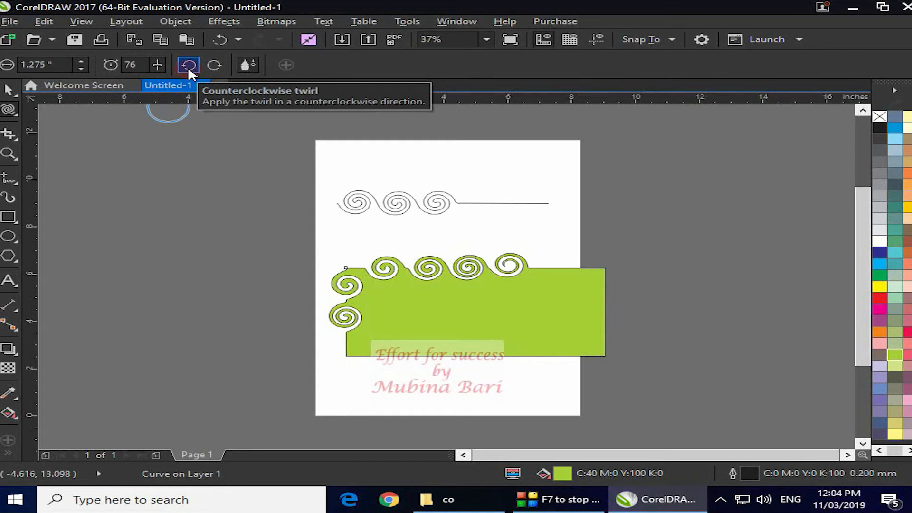
- Twirl two clockwise spirals on the remaining straight part at the right end of the line
left_click(212, 64)
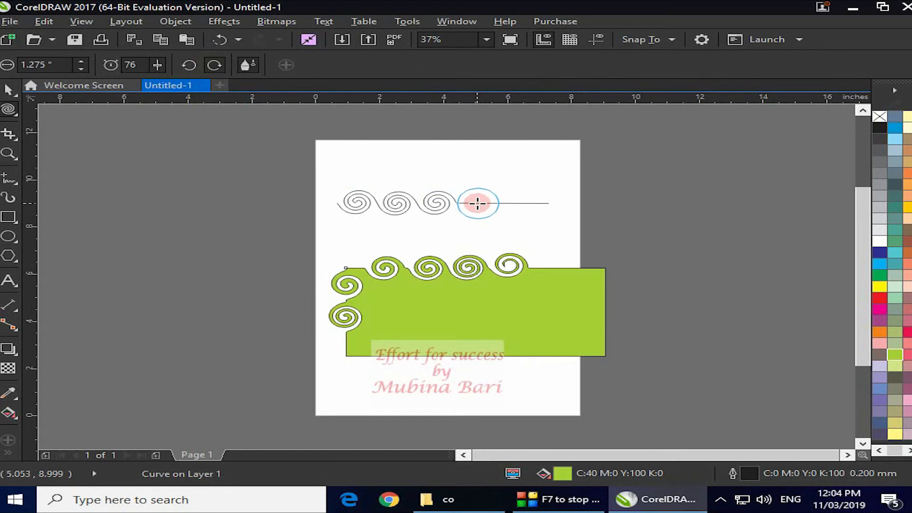
left_click(477, 203)
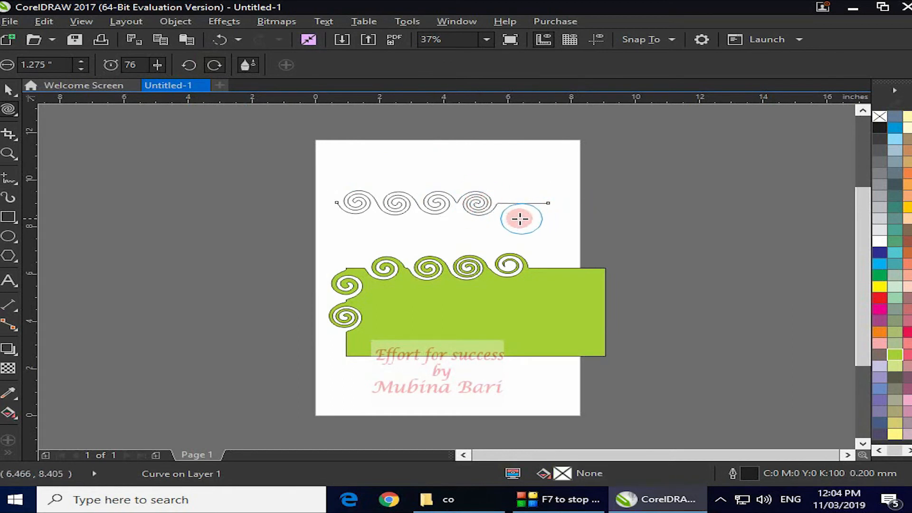
mouse_move(497, 219)
left_mouse_down()
mouse_move(460, 210)
mouse_move(459, 190)
mouse_move(479, 183)
mouse_move(486, 205)
mouse_move(462, 209)
mouse_move(475, 193)
left_mouse_up()
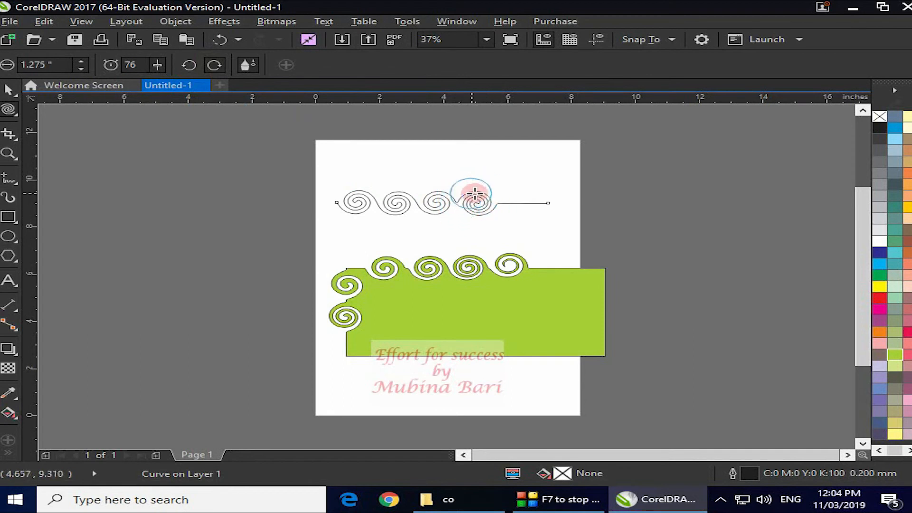
left_click(518, 202)
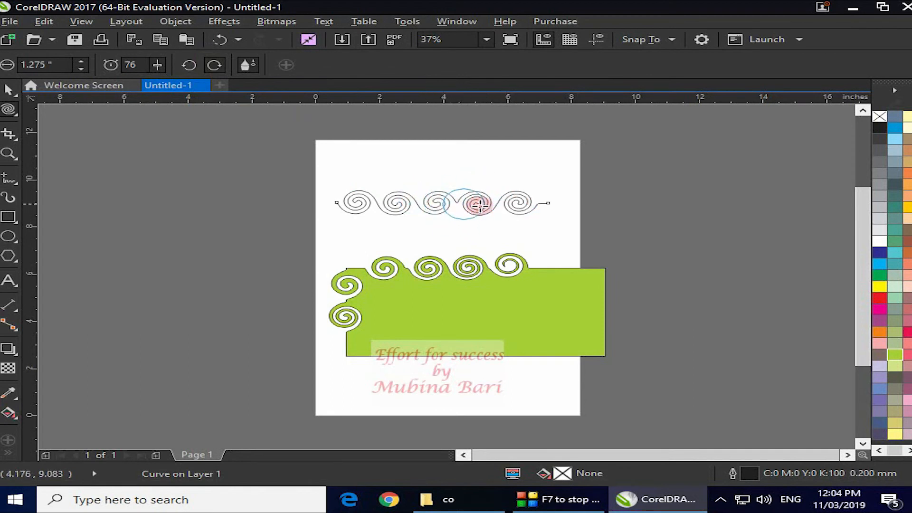
left_click_drag(452, 204, 469, 204)
left_click(190, 63)
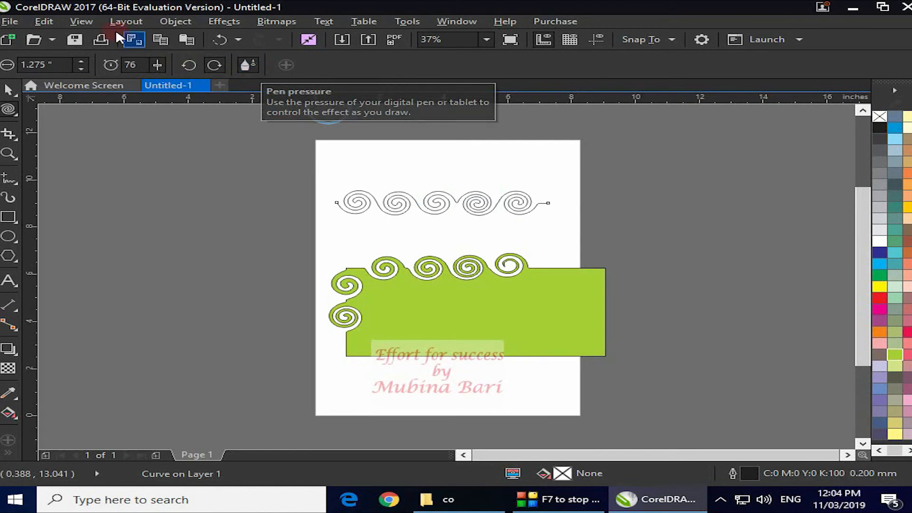
- Undo all the twirls on the line and the green rectangle
key("space")
left_click(145, 242)
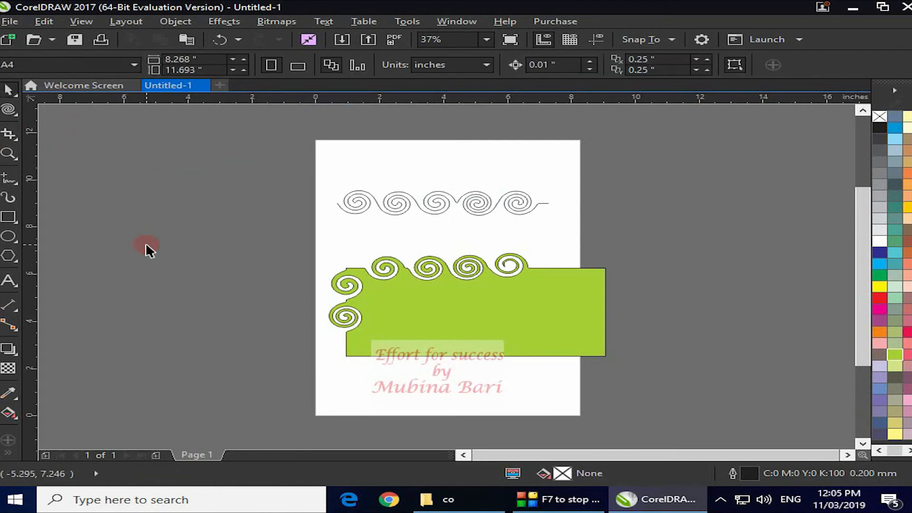
key("ctrl+z")
key("ctrl+z")
key("ctrl+z")
key("ctrl+z")
key("ctrl+z")
key("ctrl+z")
key("ctrl+z")
key("ctrl+z")
key("ctrl+z")
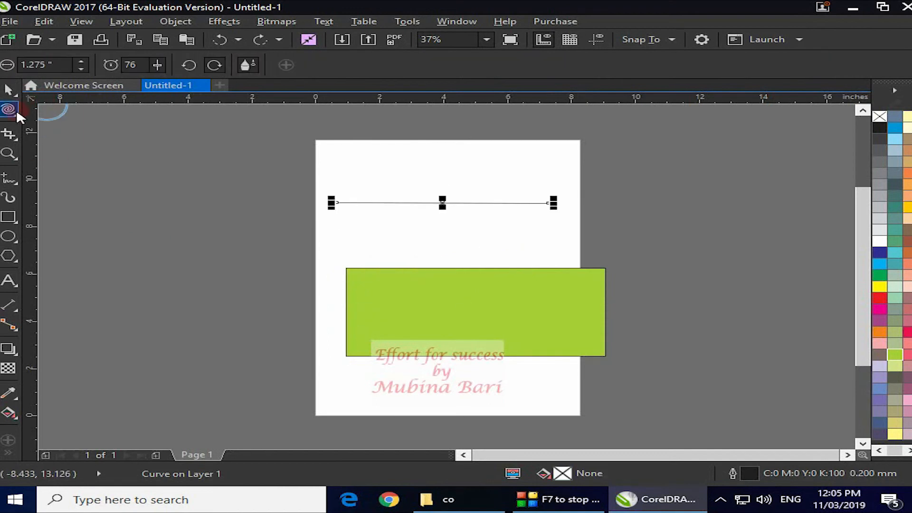
- Use the Attract tool to pull two pointed notches down into the green rectangle's top edge
left_click(15, 115)
mouse_move(14, 136)
mouse_move(9, 109)
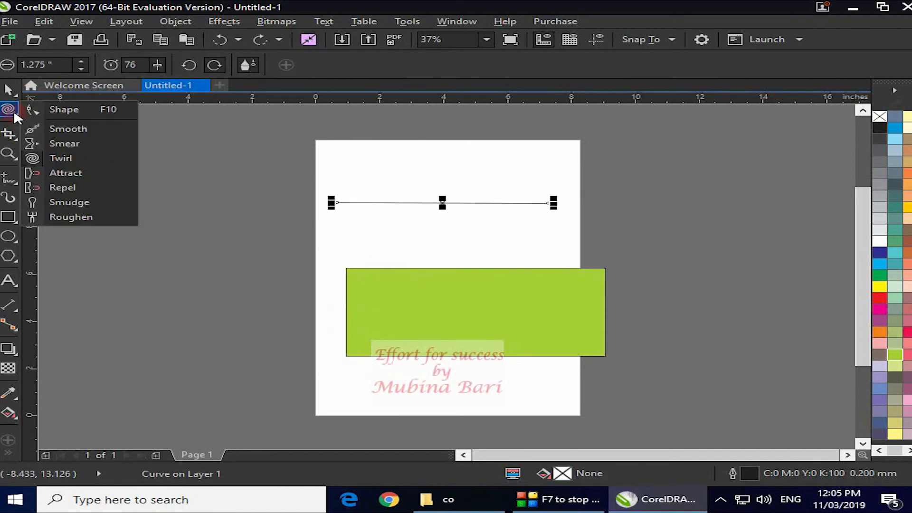
left_click(76, 175)
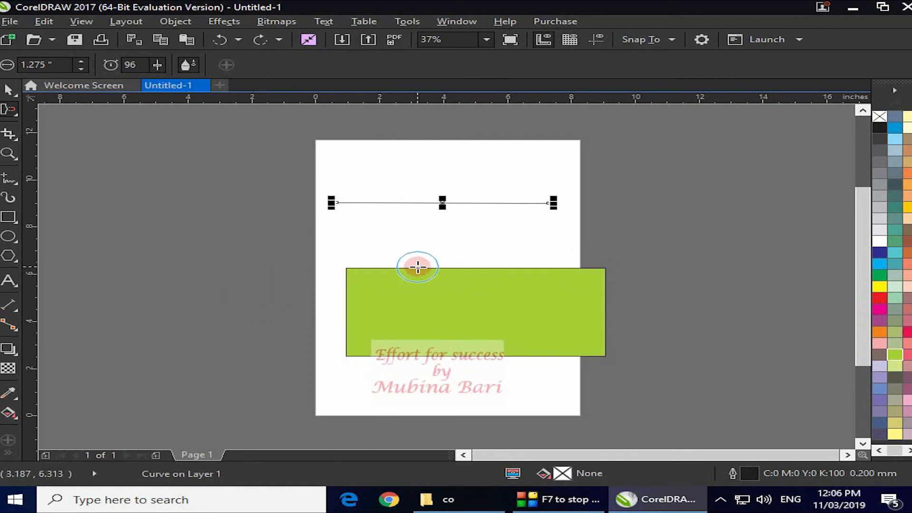
left_click_drag(418, 266, 418, 288)
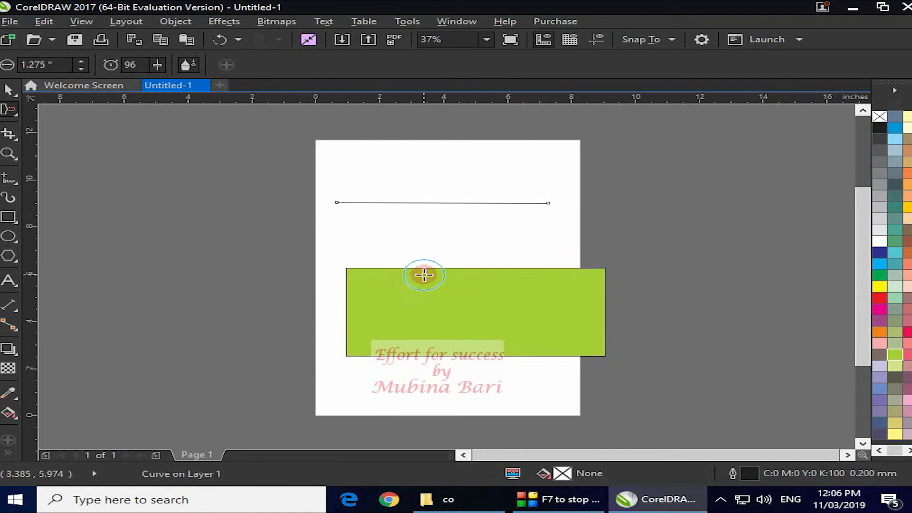
left_click(424, 270)
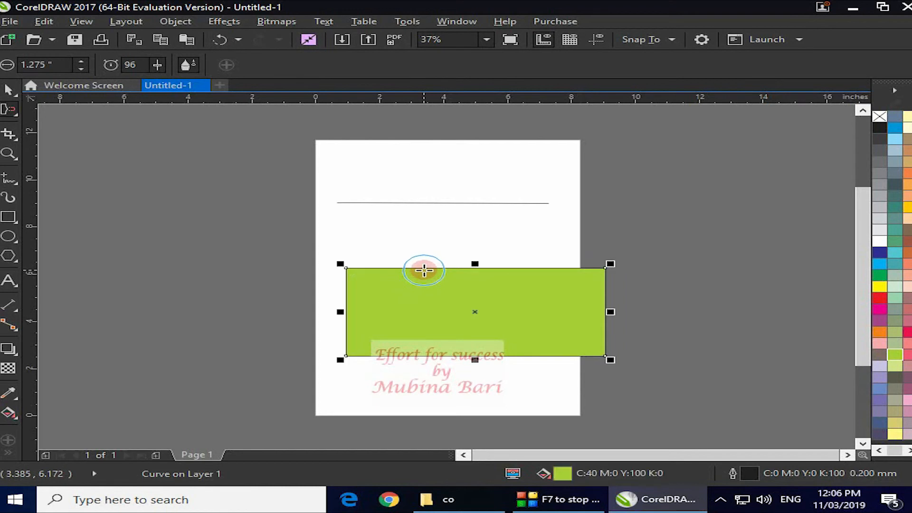
left_click_drag(415, 264, 415, 299)
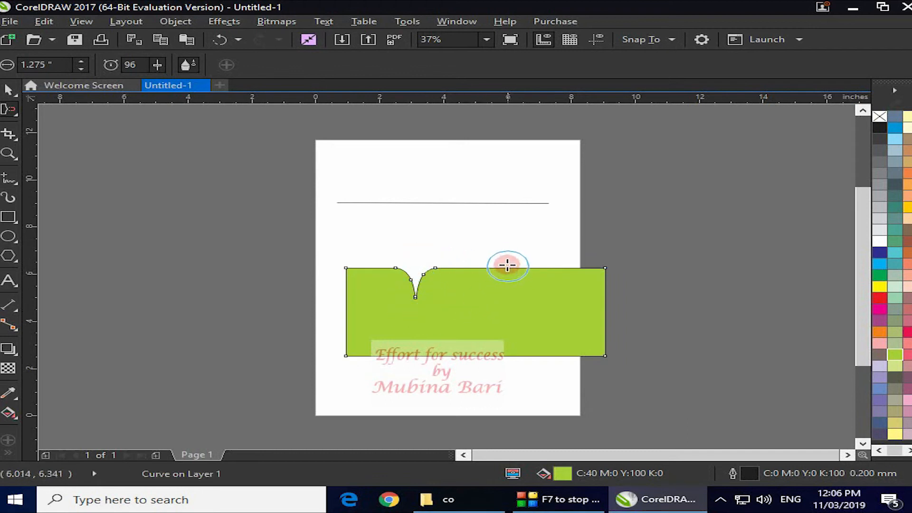
left_click_drag(504, 282, 502, 312)
- Attract two spikes outward from the green rectangle's left edge and one from its bottom edge near the lower-left corner
left_click_drag(372, 304, 322, 304)
left_click_drag(251, 296, 252, 297)
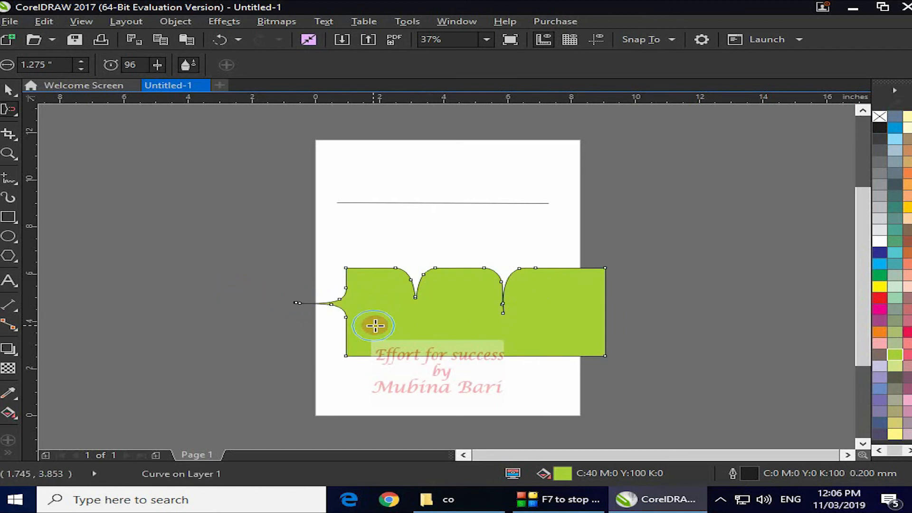
left_click_drag(383, 328, 206, 325)
mouse_move(399, 346)
left_mouse_down()
mouse_move(391, 366)
mouse_move(350, 387)
left_mouse_up()
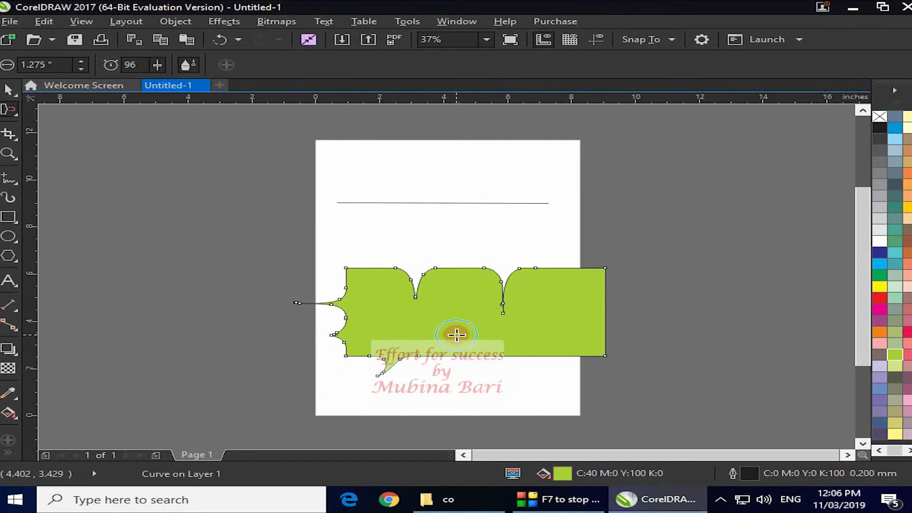
- Attract the straight line into four pointed peaks from left to right, alternating downward and upward
left_click(357, 202)
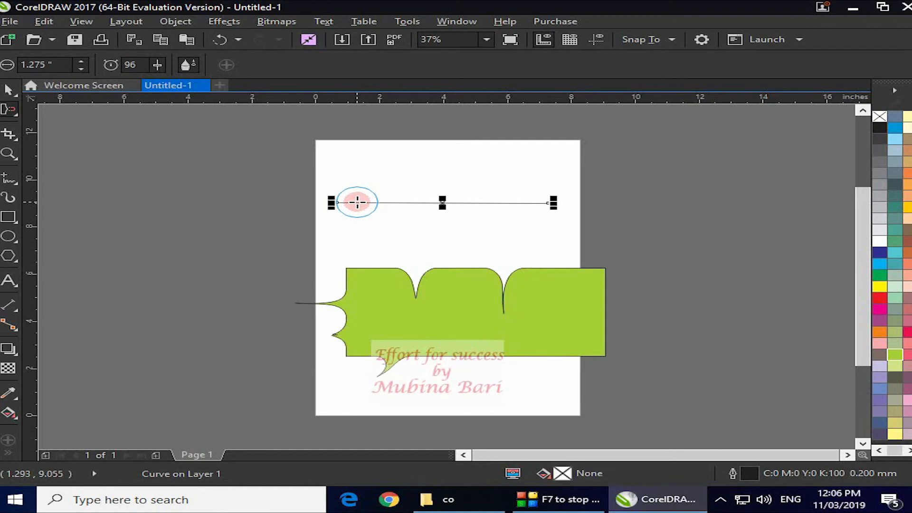
left_click_drag(357, 202, 357, 234)
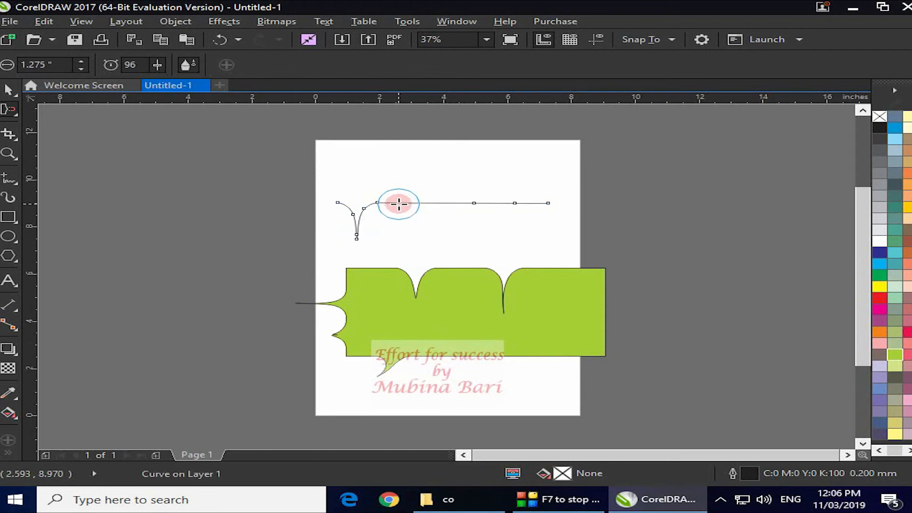
mouse_move(399, 203)
left_mouse_down()
mouse_move(419, 163)
mouse_move(460, 152)
left_mouse_up()
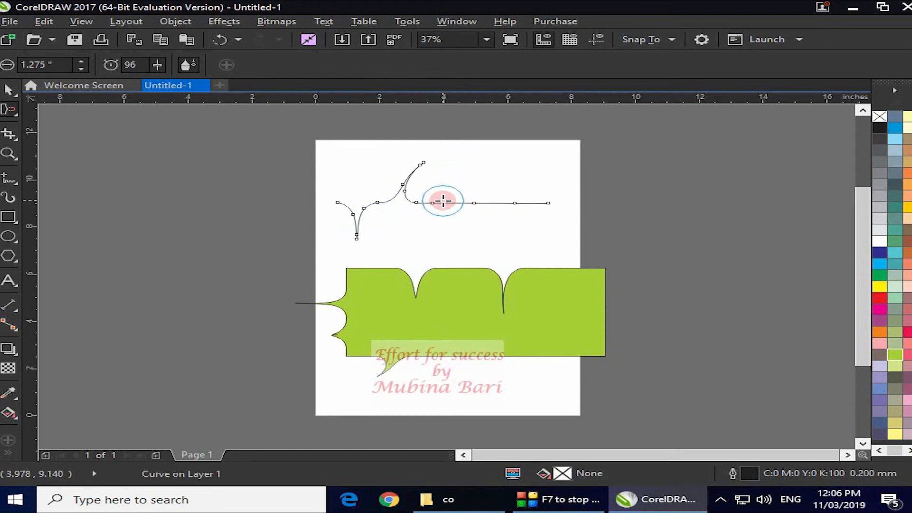
left_click_drag(443, 202, 476, 233)
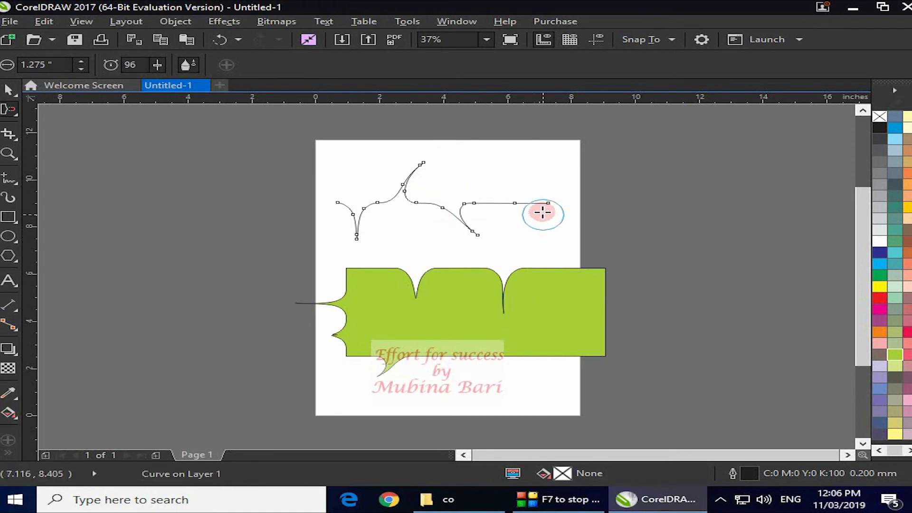
mouse_move(502, 204)
left_mouse_down()
mouse_move(520, 164)
mouse_move(540, 157)
left_mouse_up()
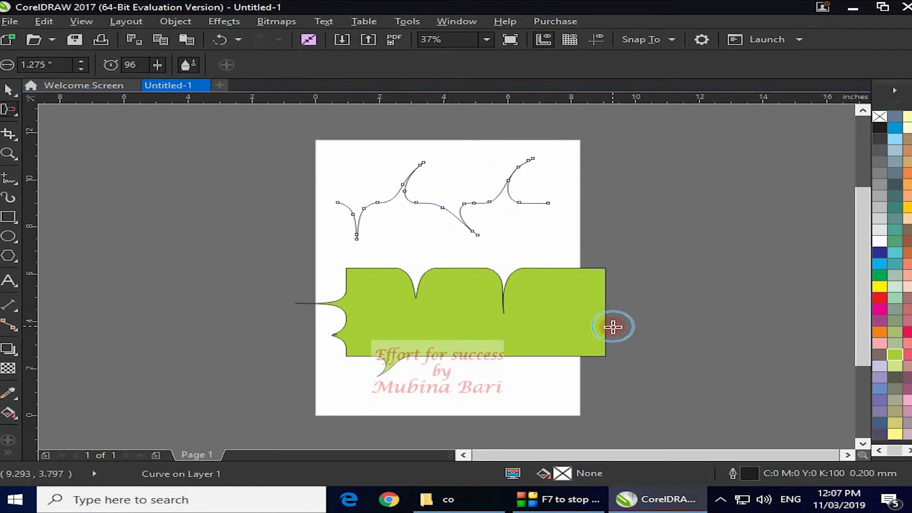
- Attract a spike outward from the green rectangle's right edge
left_click(597, 302)
left_click_drag(616, 302, 750, 305)
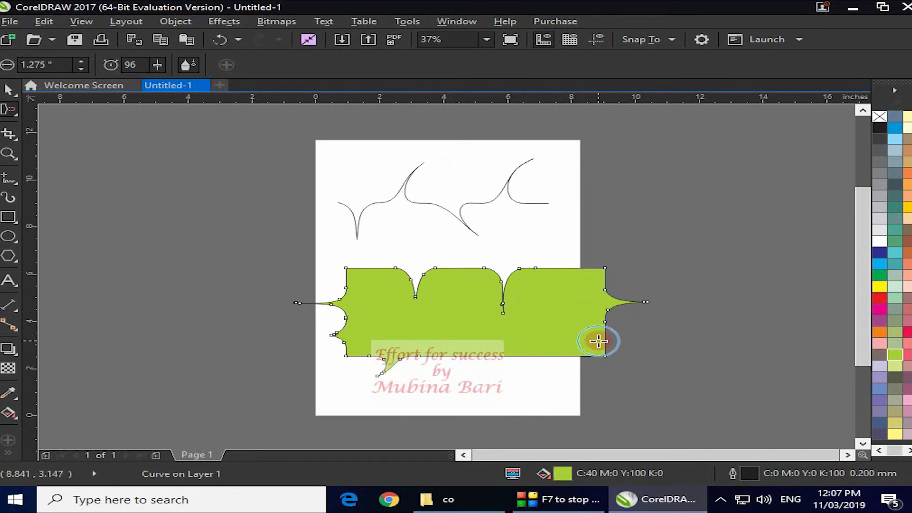
- Attract further spikes and notches around the green rectangle's right side, bottom edge and left side, including its corners
left_click_drag(599, 331, 679, 334)
mouse_move(591, 352)
left_mouse_down()
mouse_move(648, 367)
mouse_move(662, 348)
left_mouse_up()
mouse_move(503, 344)
left_mouse_down()
mouse_move(521, 369)
mouse_move(641, 384)
left_mouse_up()
mouse_move(446, 352)
left_mouse_down()
mouse_move(465, 383)
mouse_move(527, 389)
left_mouse_up()
left_click_drag(337, 360, 489, 315)
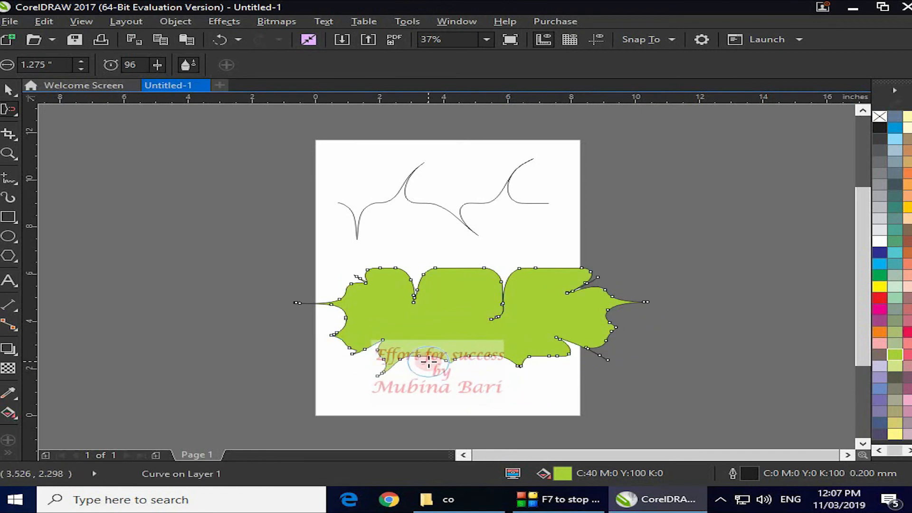
left_click_drag(428, 362, 448, 328)
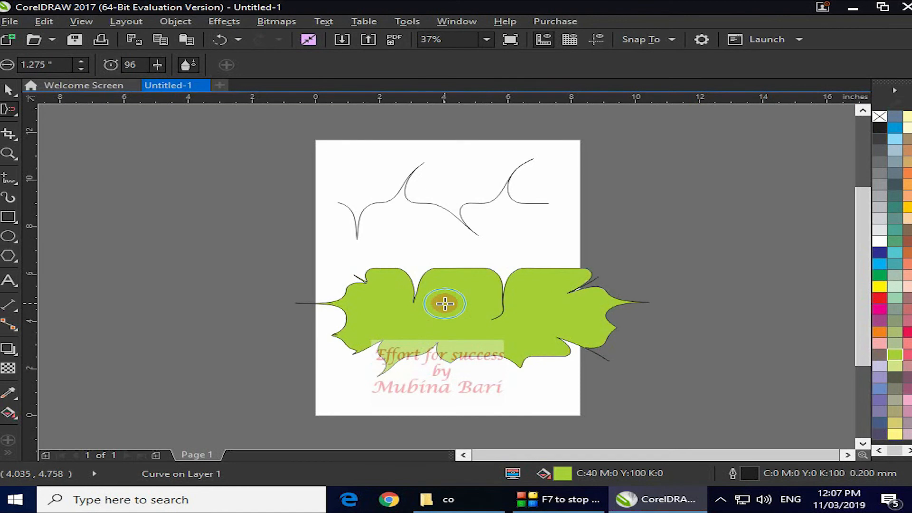
- Attract a third curved notch into the green rectangle's top edge, between the two existing notches
left_click(466, 324)
left_click(547, 327)
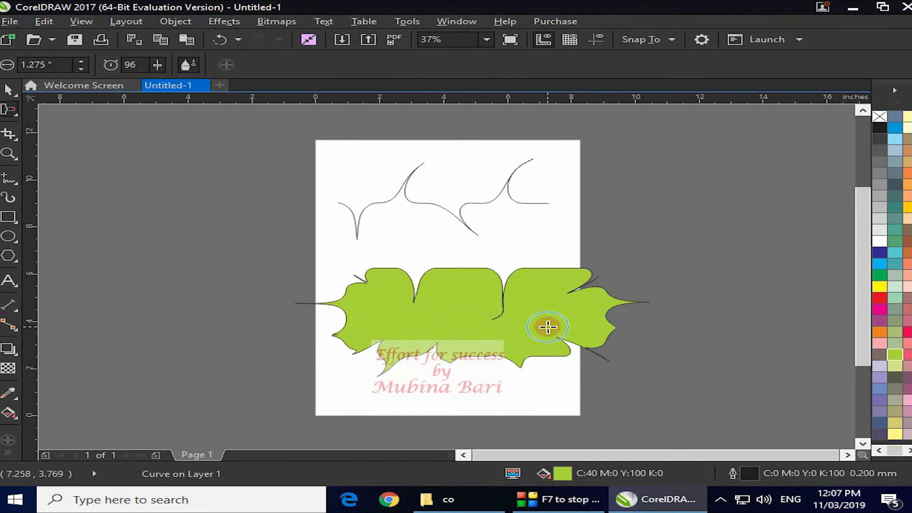
left_click(373, 311)
left_click(422, 322)
mouse_move(423, 322)
left_mouse_down()
mouse_move(464, 301)
mouse_move(464, 261)
mouse_move(452, 317)
mouse_move(403, 326)
mouse_move(357, 312)
left_mouse_up()
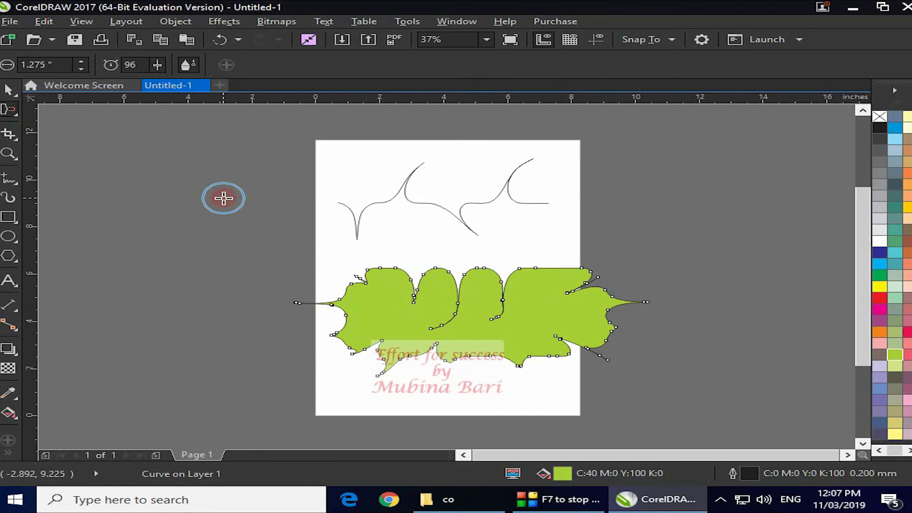
- Undo all the Attract edits on the green rectangle and the straight line
key("ctrl+z")
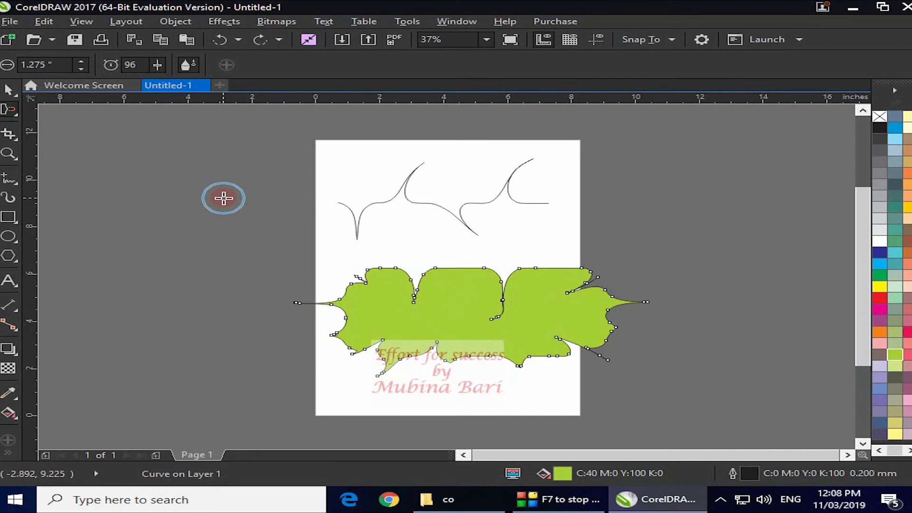
key("ctrl+z")
key("ctrl+z")
key("ctrl+z")
key("ctrl+z")
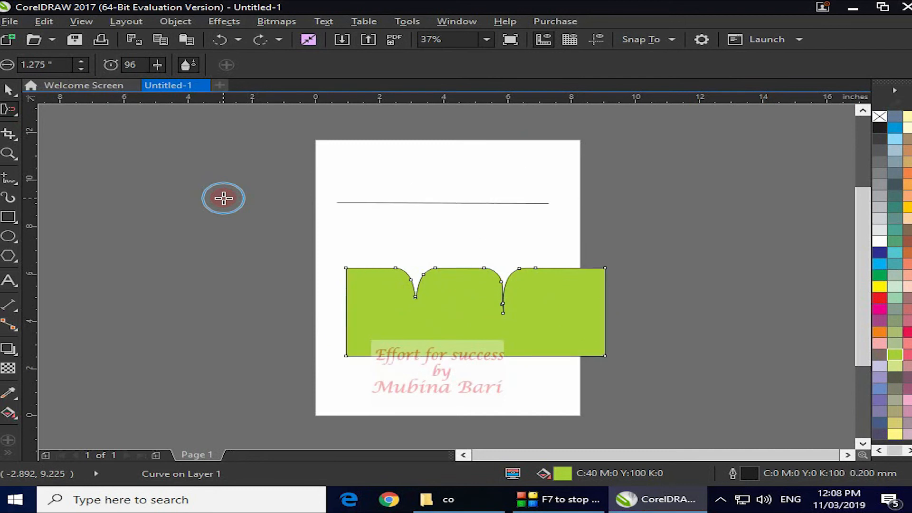
key("ctrl+z")
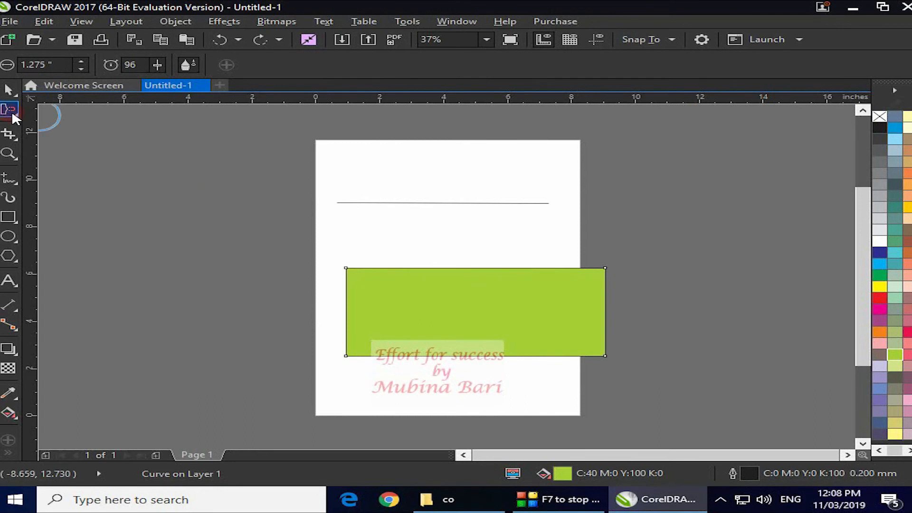
- Use the Repel tool to form a rounded inward notch and an outward bump beside it on the green rectangle's top edge
left_click(13, 113)
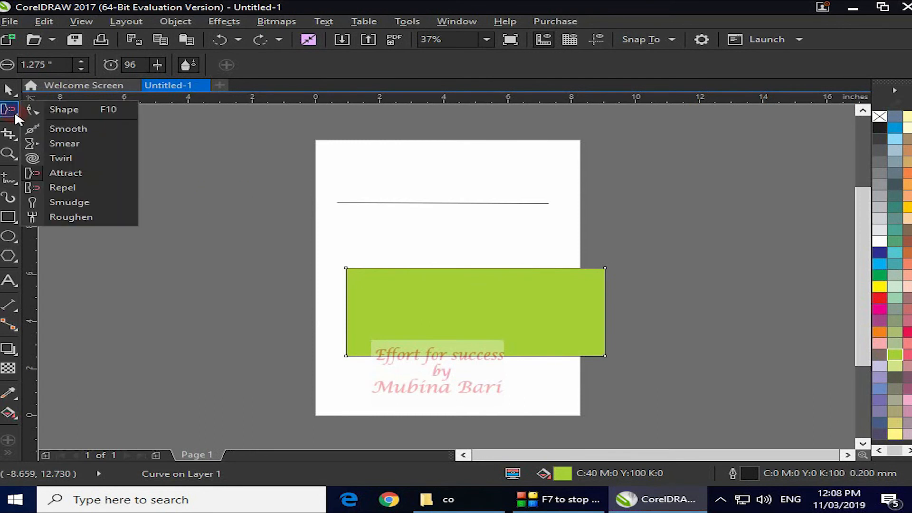
left_click(62, 187)
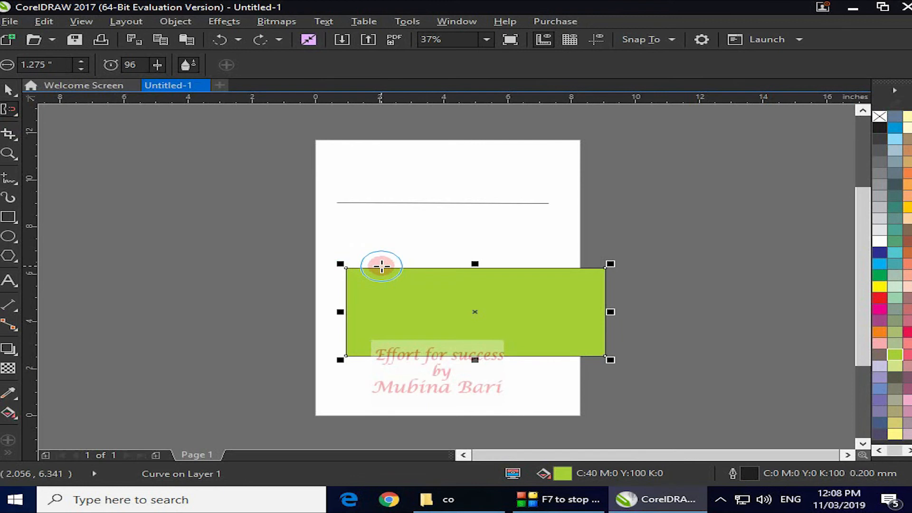
left_click(381, 266)
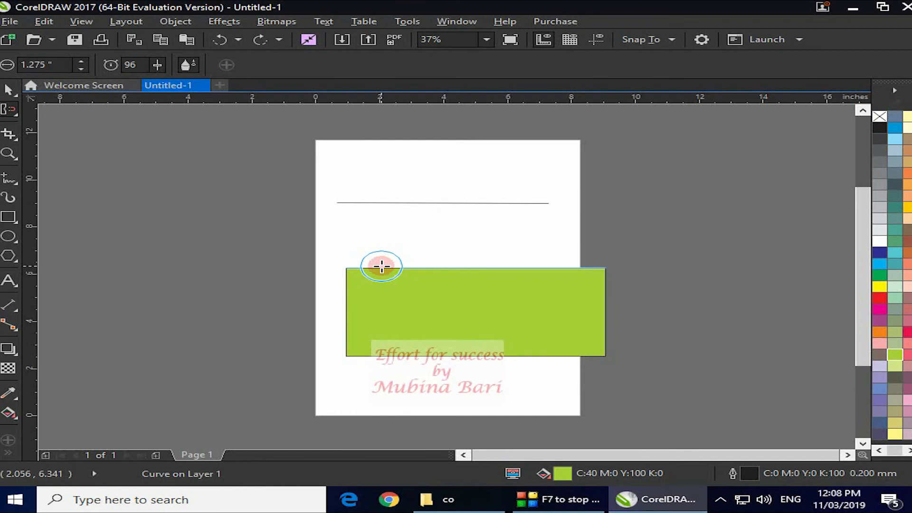
left_click(381, 265)
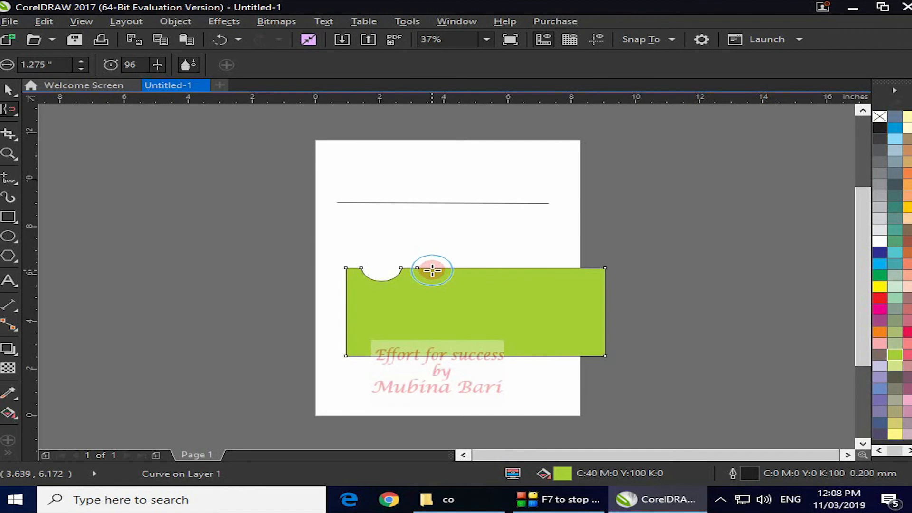
left_click(432, 270)
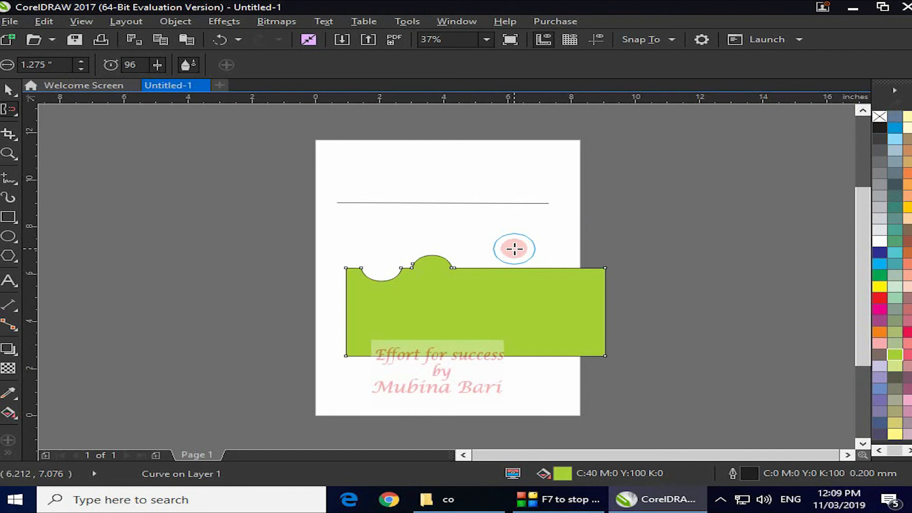
- Repel two smaller wavy bumps upward along the right half of the green rectangle's top edge
left_click(491, 277)
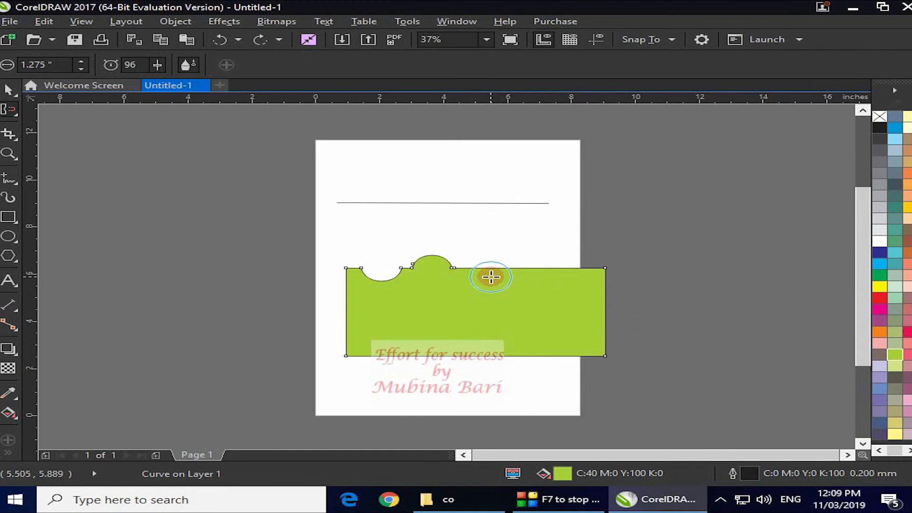
left_click_drag(491, 277, 494, 260)
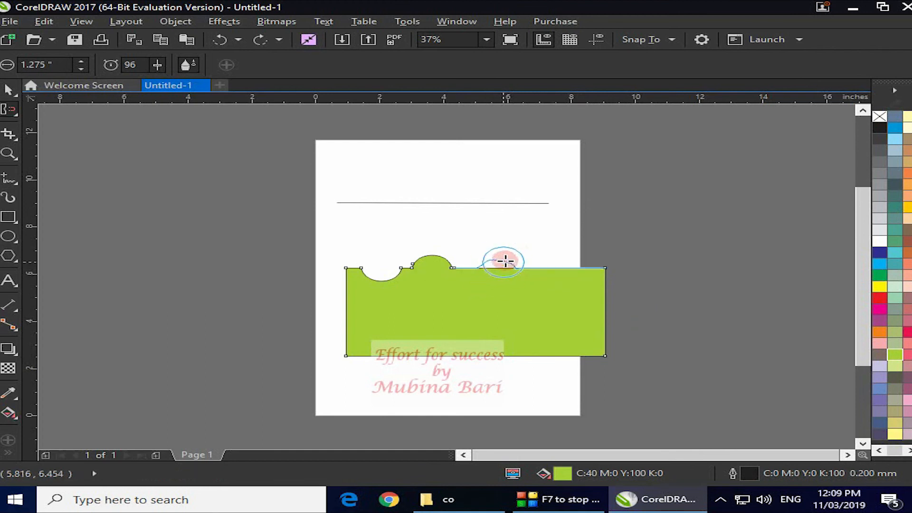
mouse_move(558, 280)
left_mouse_down()
mouse_move(582, 258)
mouse_move(633, 236)
left_mouse_up()
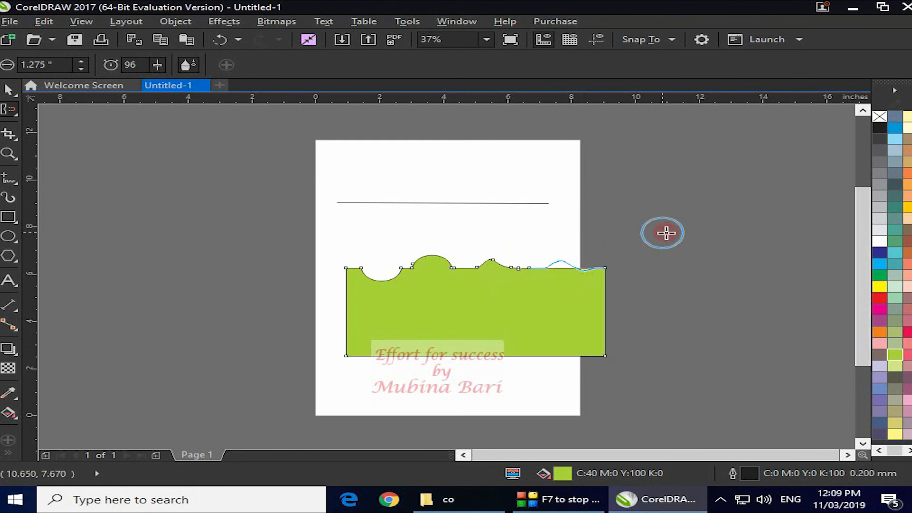
- Repel a deep notch inward from the middle of the green rectangle's right edge
left_click_drag(613, 305, 556, 311)
key("ctrl+z")
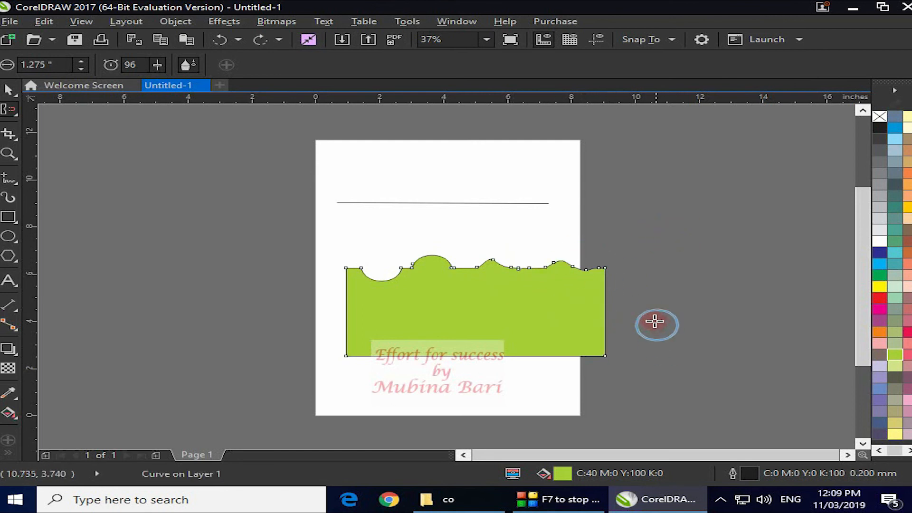
left_click_drag(622, 304, 565, 306)
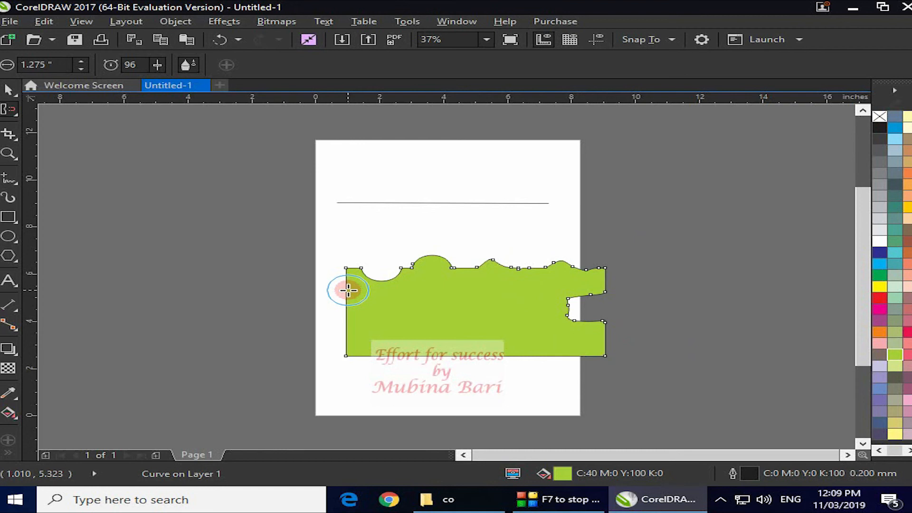
- Repel three rounded bumps outward down the green rectangle's left side and five along its bottom edge
left_click_drag(348, 290, 343, 292)
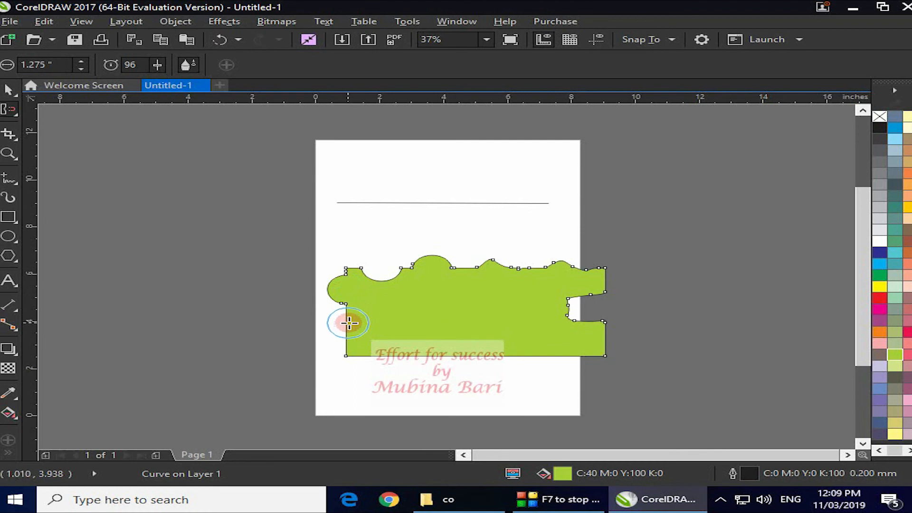
mouse_move(348, 323)
left_mouse_down()
mouse_move(347, 350)
mouse_move(551, 357)
left_mouse_up()
left_click(554, 355)
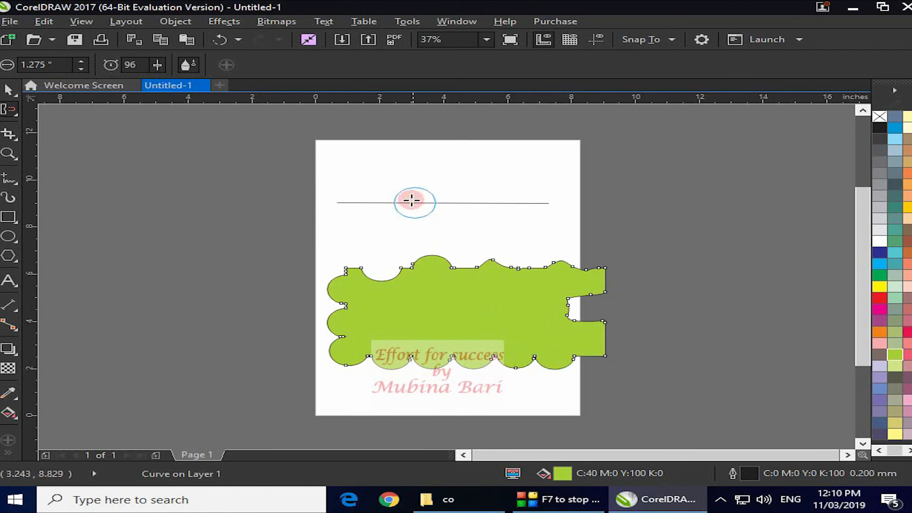
- Repel the straight line into a wave of five arcs from left to right, alternating downward and upward
left_click(360, 201)
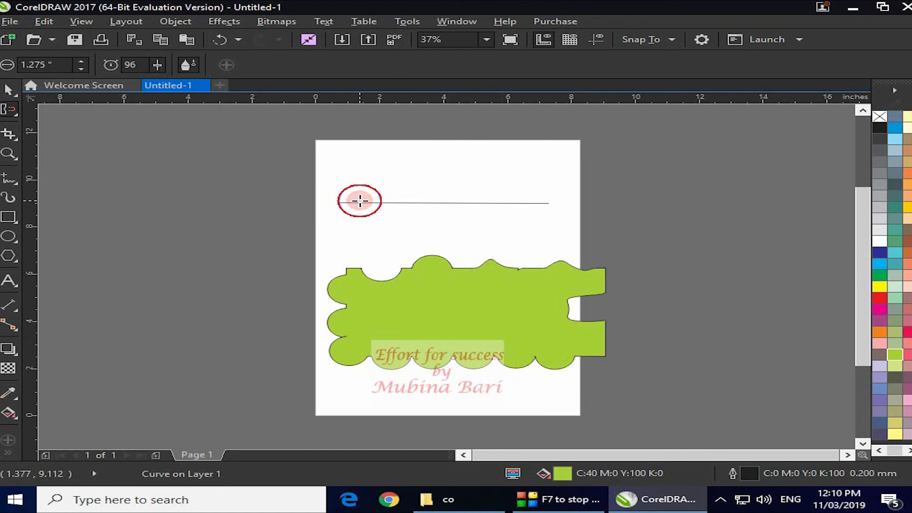
mouse_move(360, 199)
left_mouse_down()
mouse_move(403, 204)
mouse_move(403, 194)
left_mouse_up()
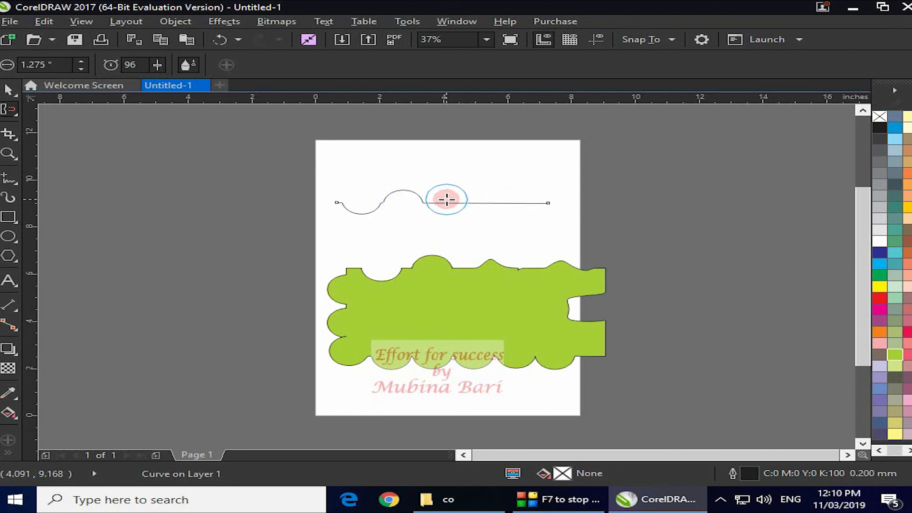
left_click_drag(447, 200, 525, 197)
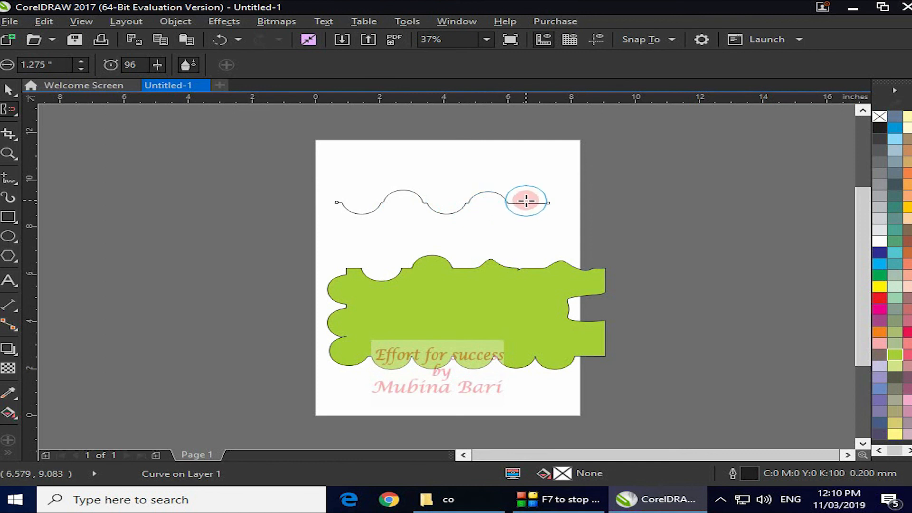
- Open the set of shape-editing tools to choose another one
left_click(15, 112)
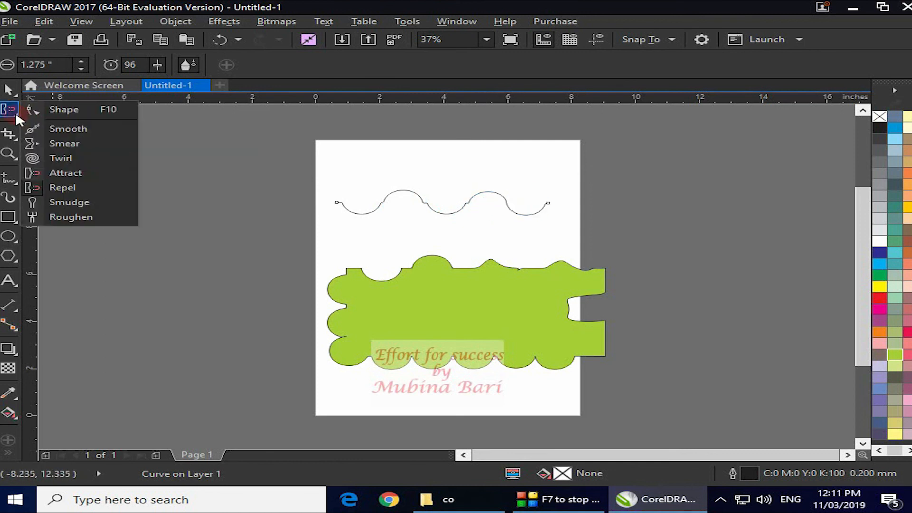
left_click(118, 177)
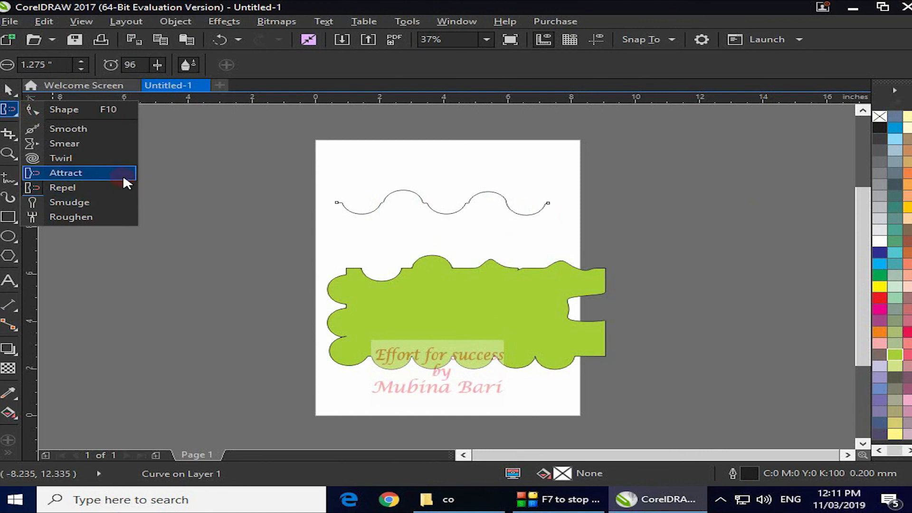